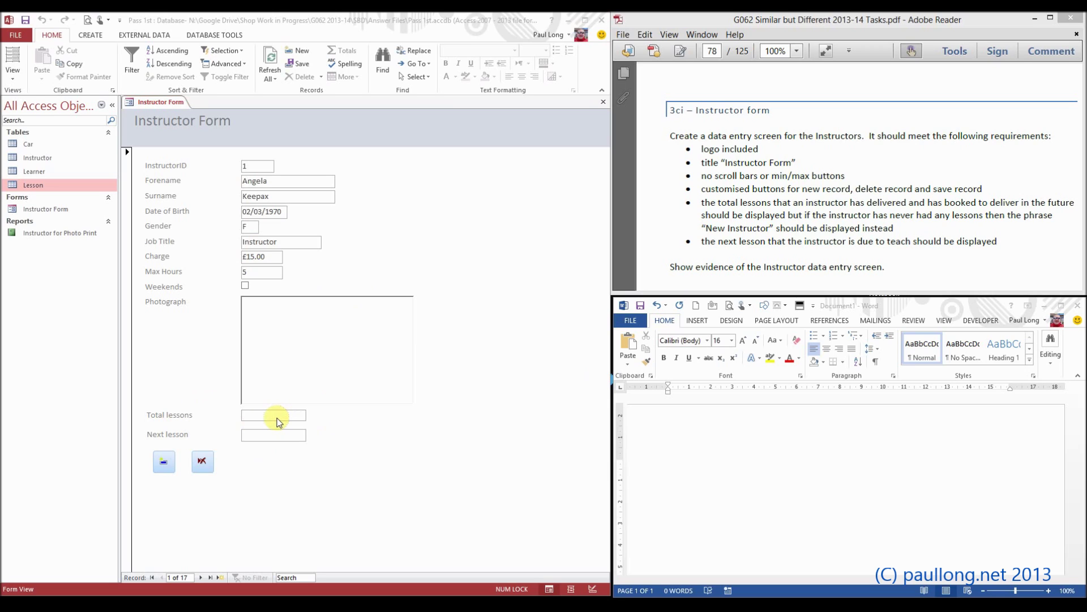
Start a bulleted list in the blank Word document beside the task sheet.
left_click(678, 470)
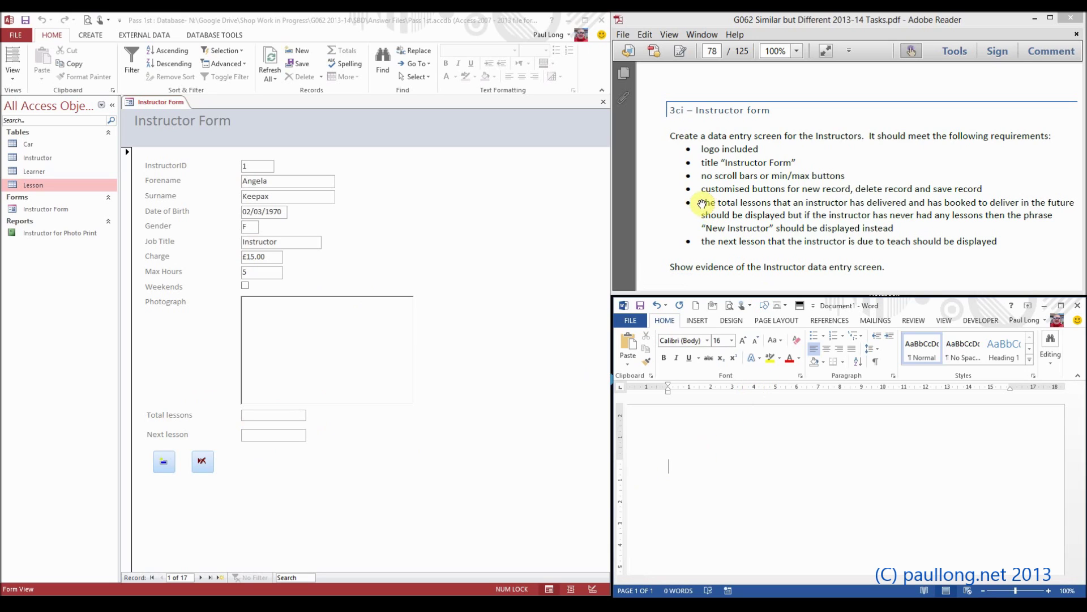
left_click(832, 205)
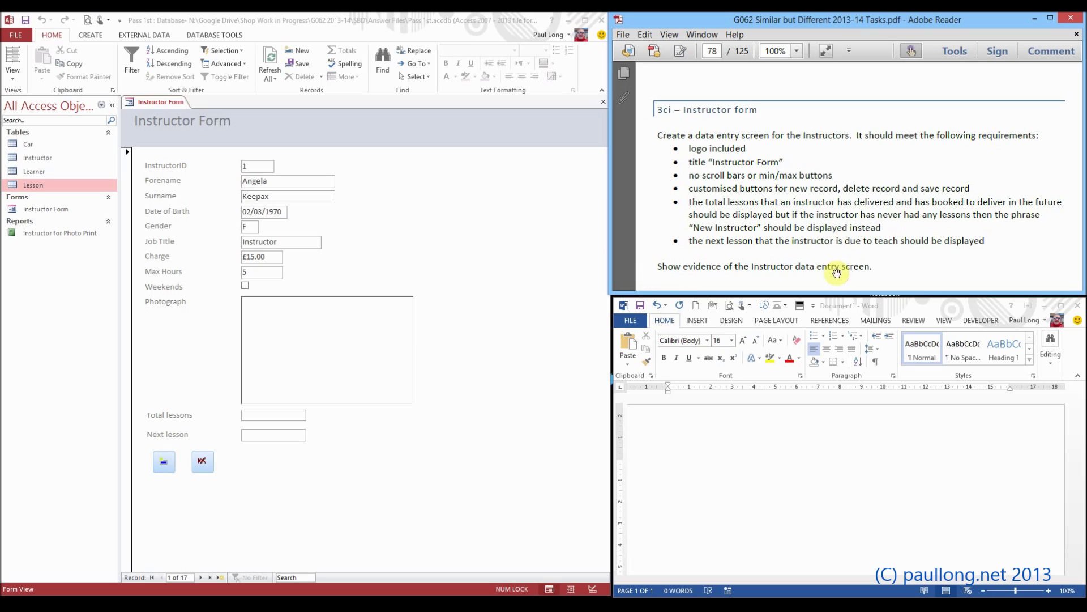
left_click(679, 468)
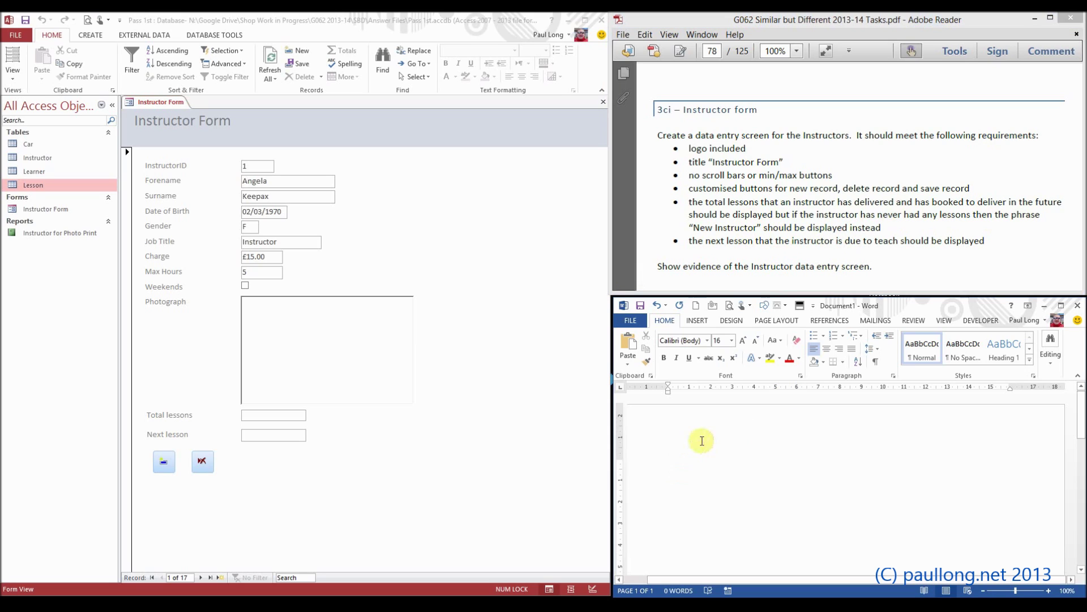
left_click(815, 337)
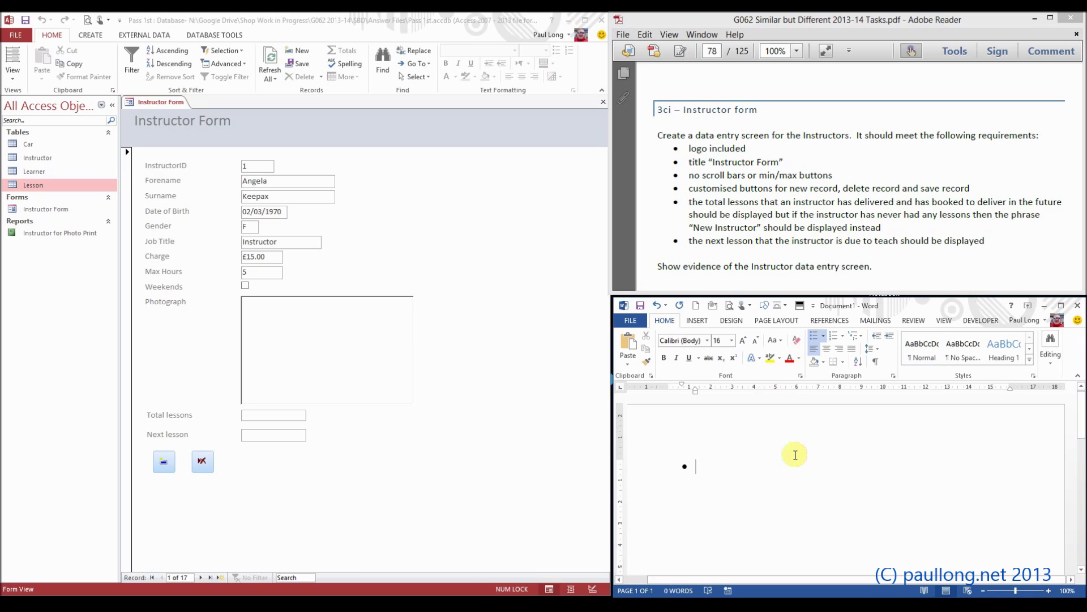
type("Pseudo")
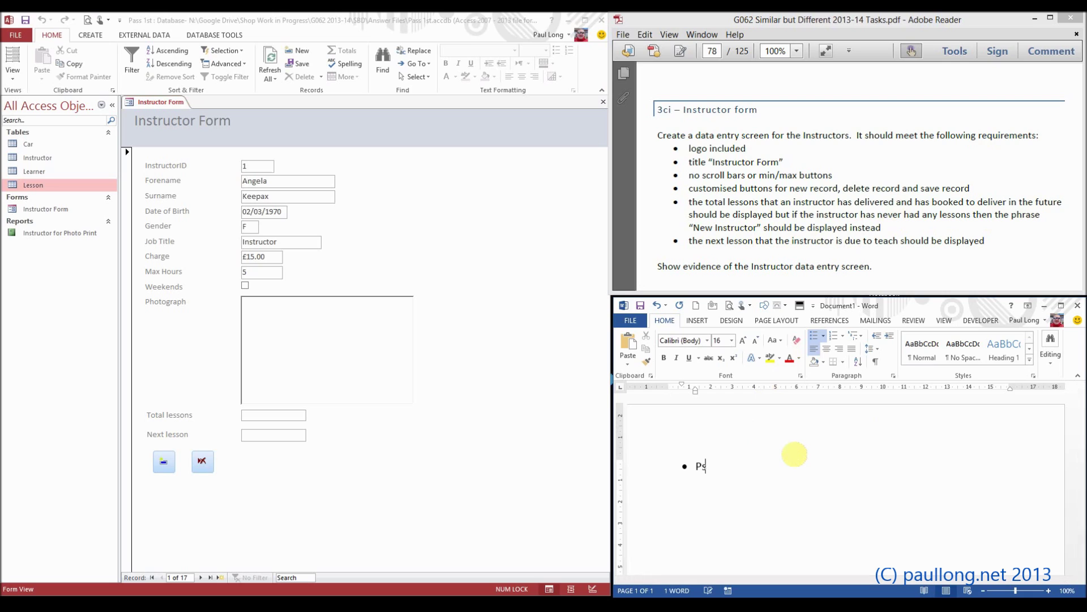
key("BackSpace")
key("BackSpace")
key("BackSpace")
key("BackSpace")
key("BackSpace")
key("BackSpace")
Write a top-level bullet "If" with the indented sub-bullet "NO LESSONS" beneath it.
type("If")
type(" NO LESSONS")
key("ctrl+Left")
key("ctrl+Left")
key("BackSpace")
key("Return")
key("Tab")
Add a top-level bullet "Then" with the indented sub-bullet “New Instructor” in quotation marks.
key("Return")
key("shift+Tab")
type("Then")
key("Return")
key("Tab")
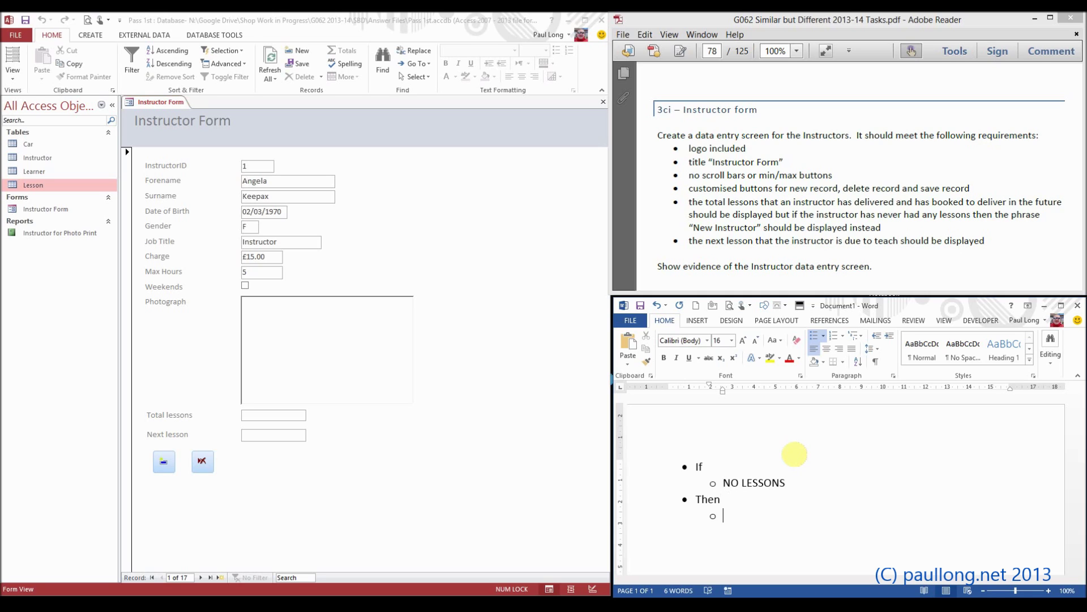
type("\"New Instruc")
type("tor\"")
Add a top-level bullet "Else" with the indented sub-bullet "Number of Lessons for the Instructor".
key("Return")
key("shift+Tab")
type("Else")
key("Return")
key("Tab")
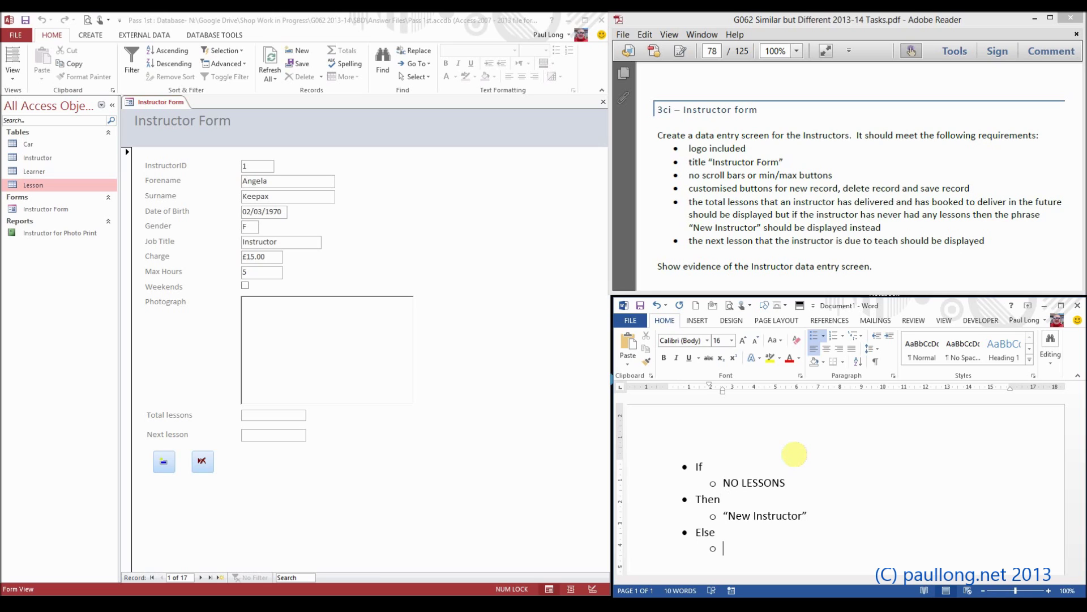
type("Number of Lessons for the Instructor")
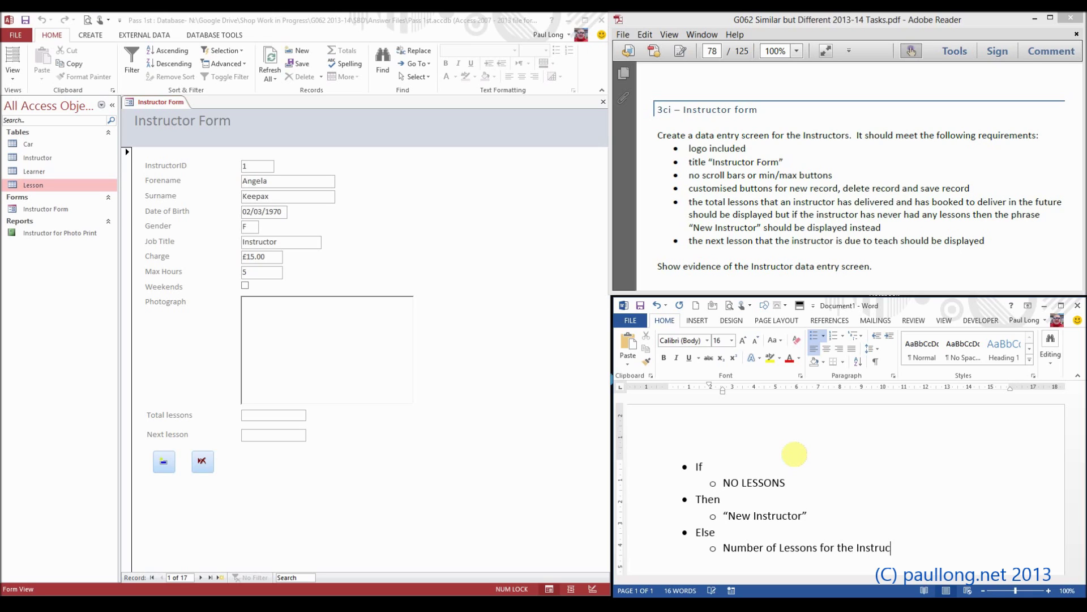
Finish the outline with a top-level bullet "End If" and highlight "Number of Lessons" in the Else branch.
key("Return")
key("shift+Tab")
type("End If")
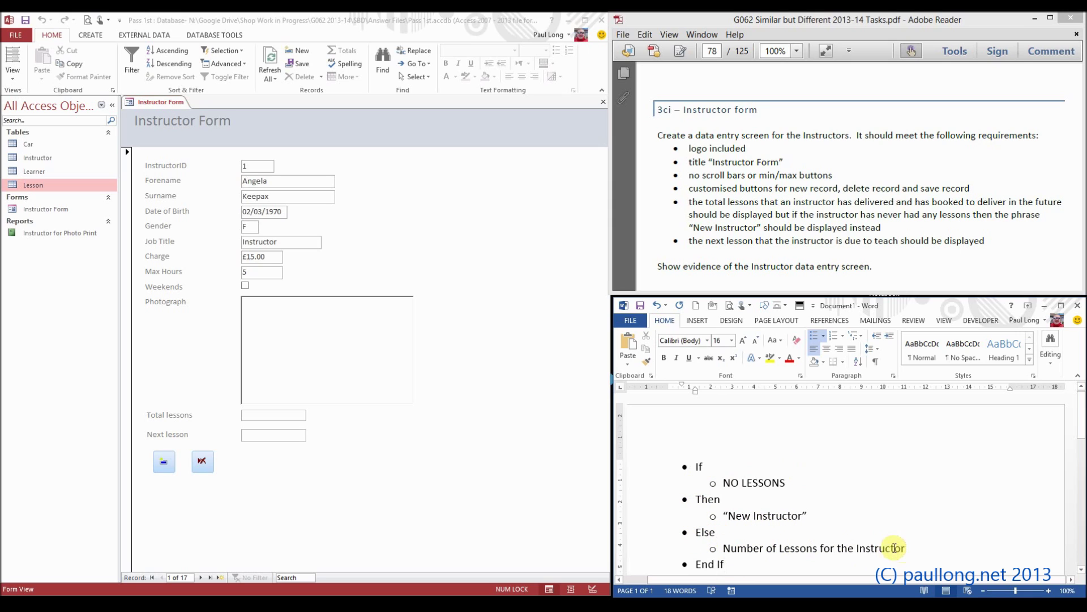
left_click(736, 563)
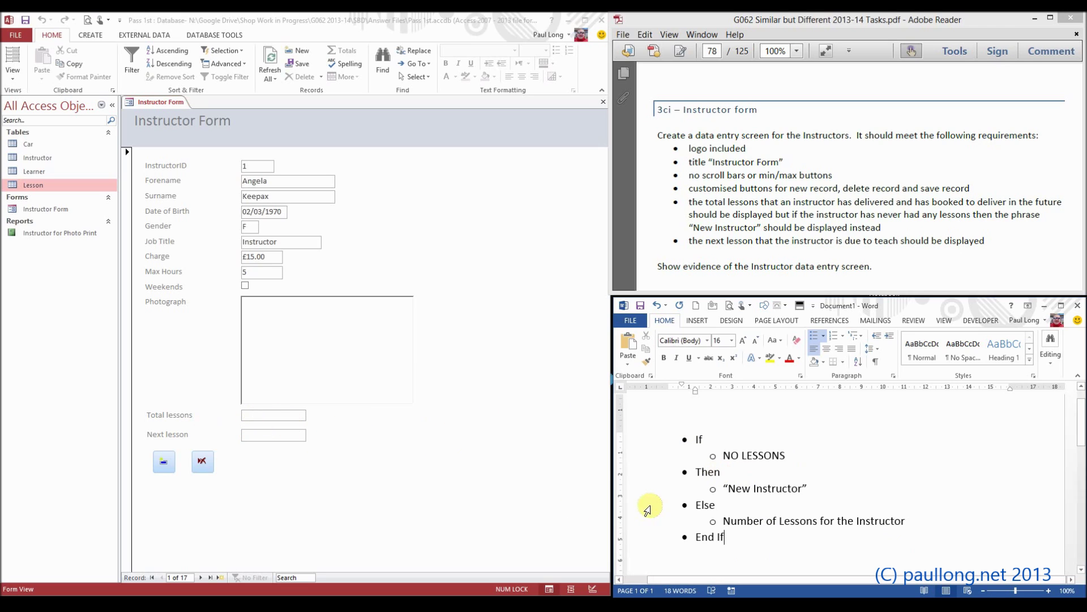
left_click_drag(729, 522, 906, 521)
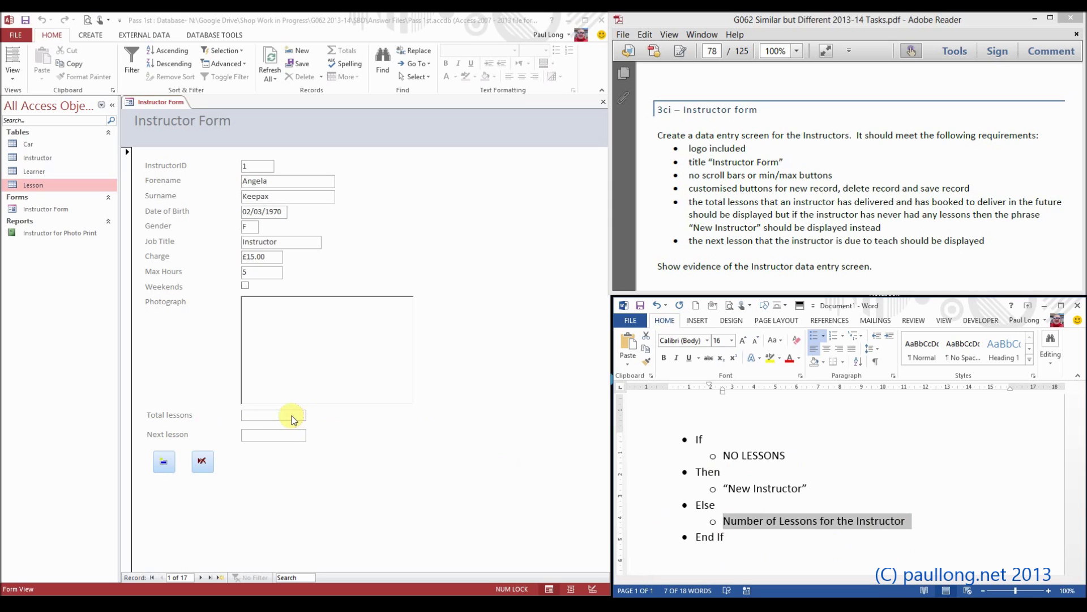
left_click_drag(819, 520, 741, 519)
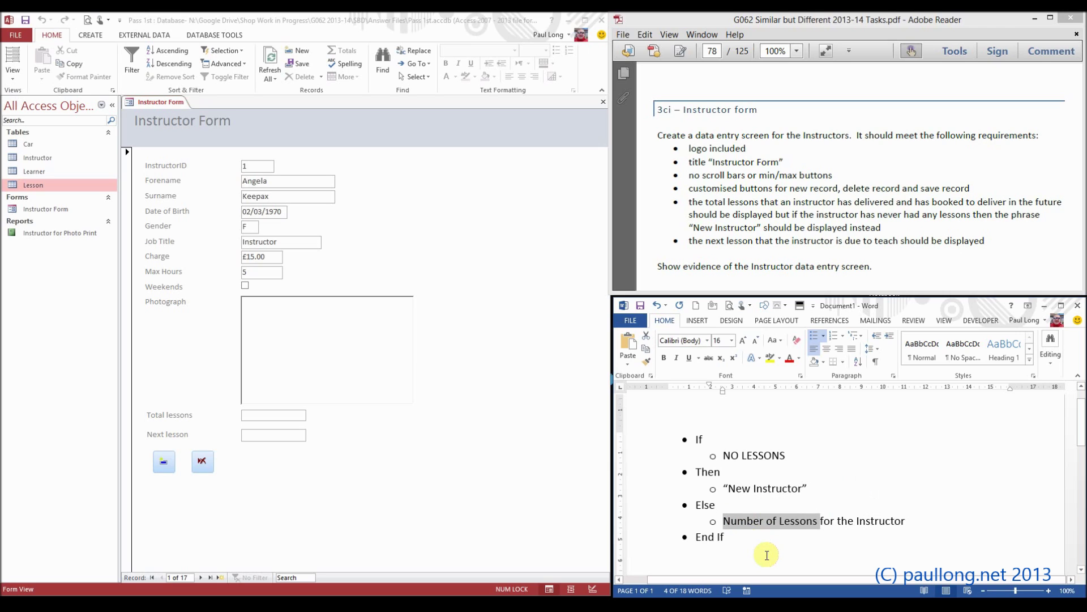
Switch to Access, show the Instructor Form in Design View and enlarge the Total lessons text box to about 7.2 by 1.7 cm.
left_click(294, 416)
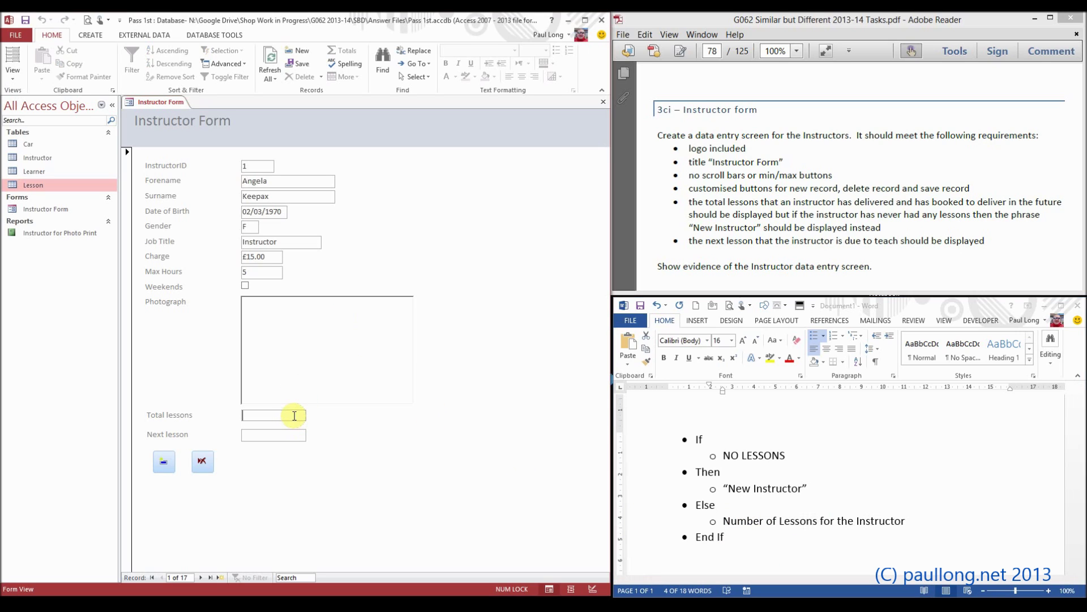
left_click(15, 85)
left_click(39, 148)
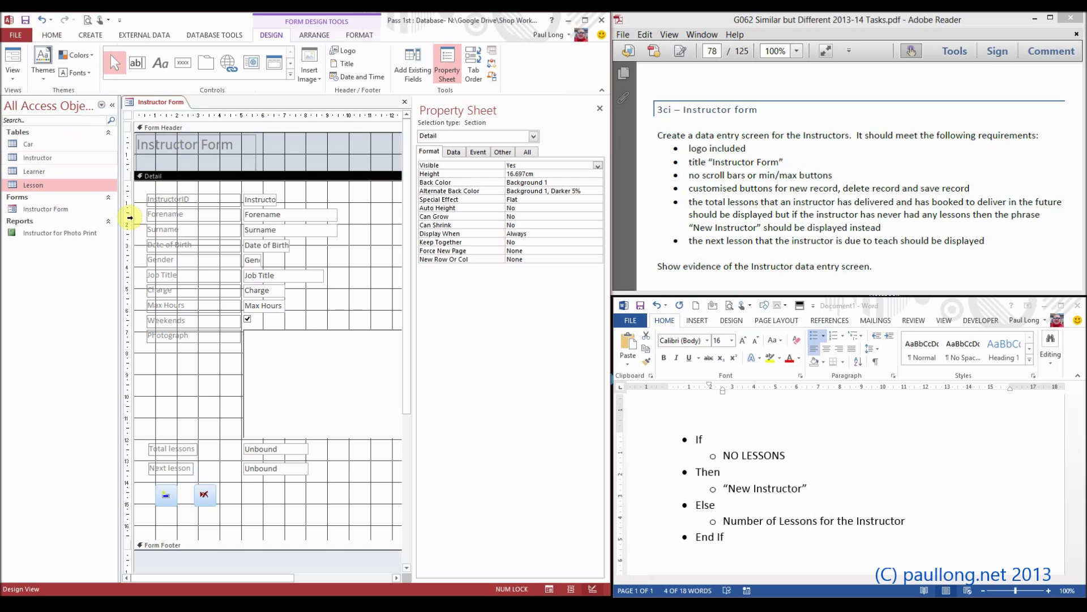
left_click(286, 451)
left_click_drag(306, 453, 398, 479)
Enter the expression =DCOUNT("*","Lesson") in the Total lessons text box to count all lesson records.
left_click(286, 452)
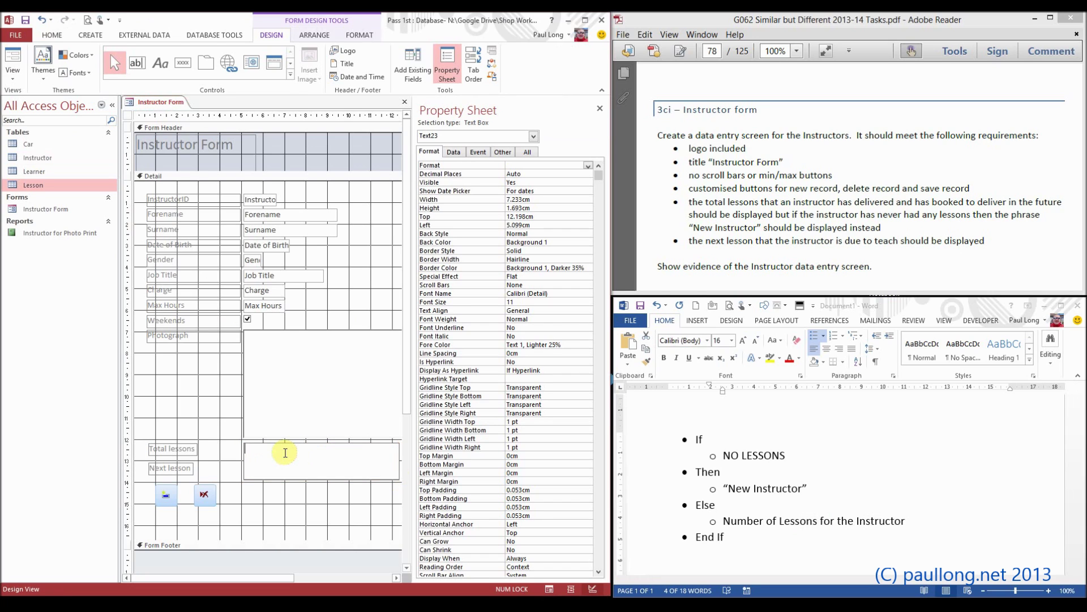
type("=")
key("Caps_Lock")
type("DCOUNT")
key("Caps_Lock")
type("(\"*\",")
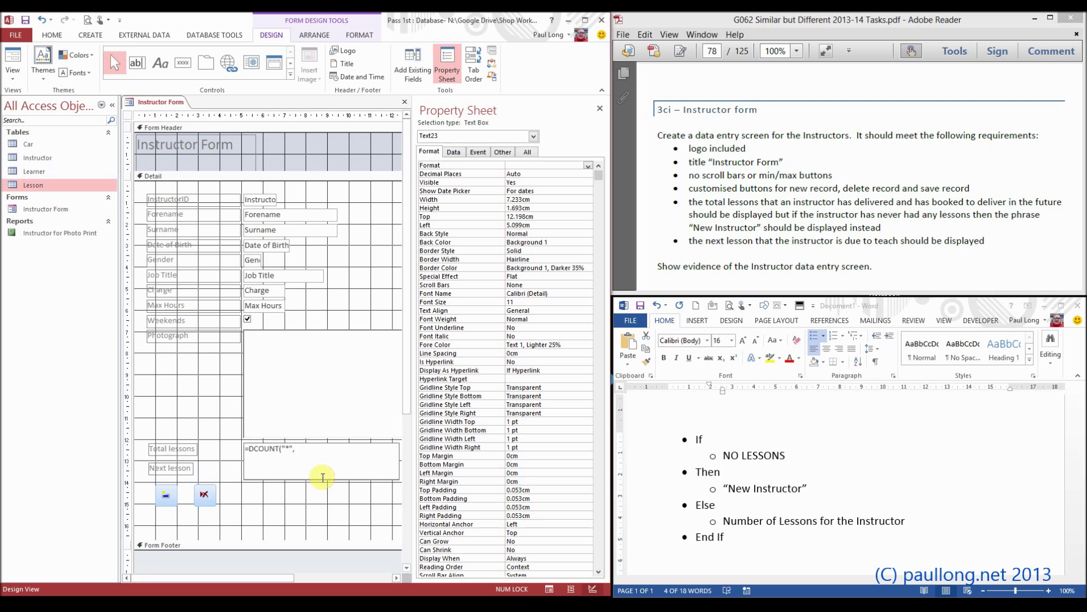
type("Lesson\")")
Show the form in Form View and check Total lessons against the Lesson table and several instructor records, including the last one.
left_click(21, 67)
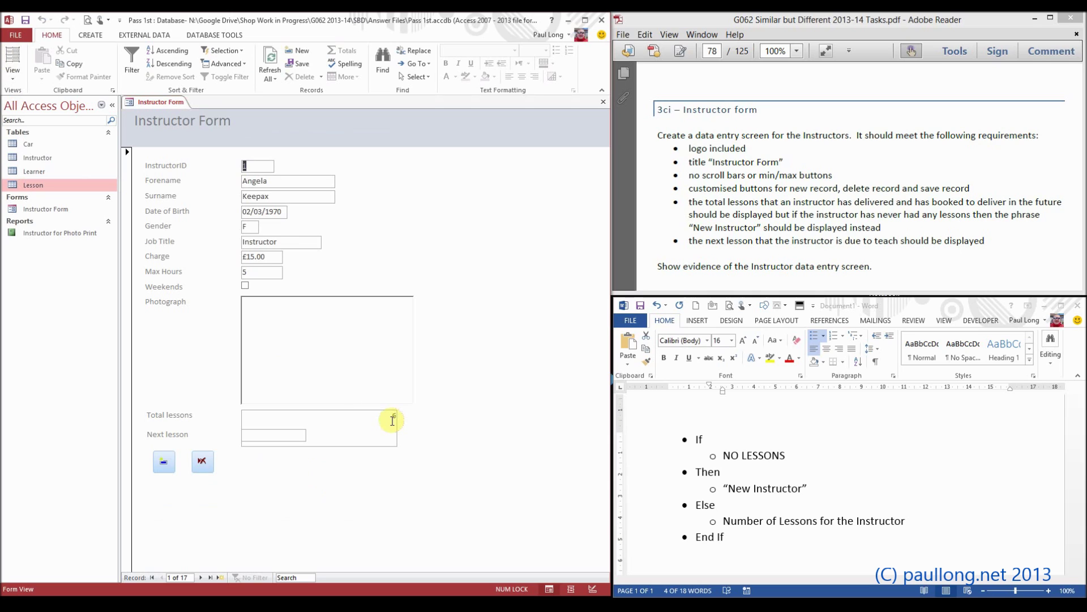
double_click(41, 188)
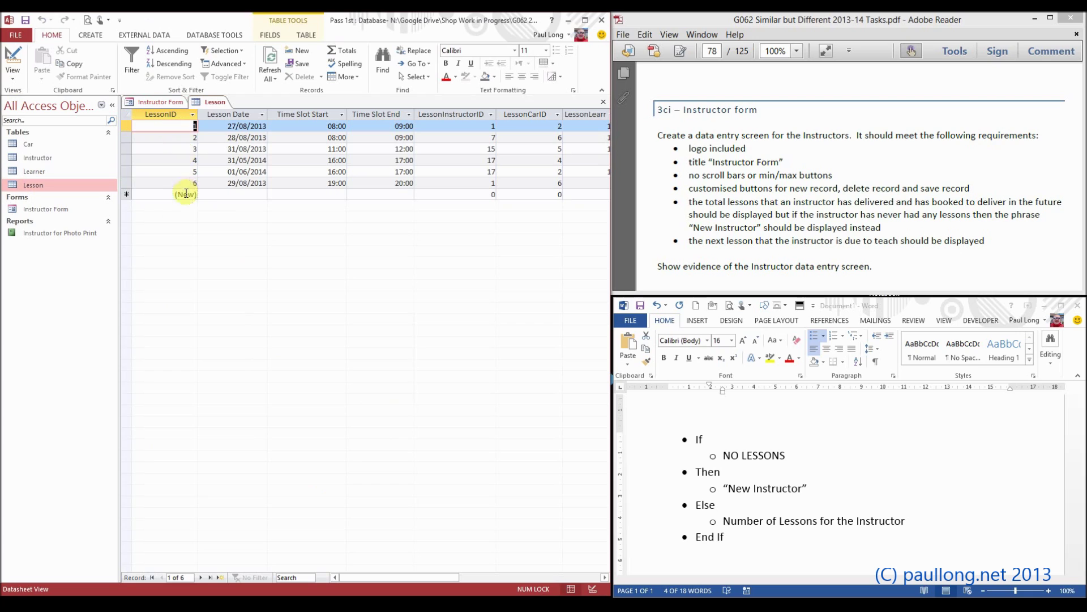
right_click(214, 102)
left_click(222, 124)
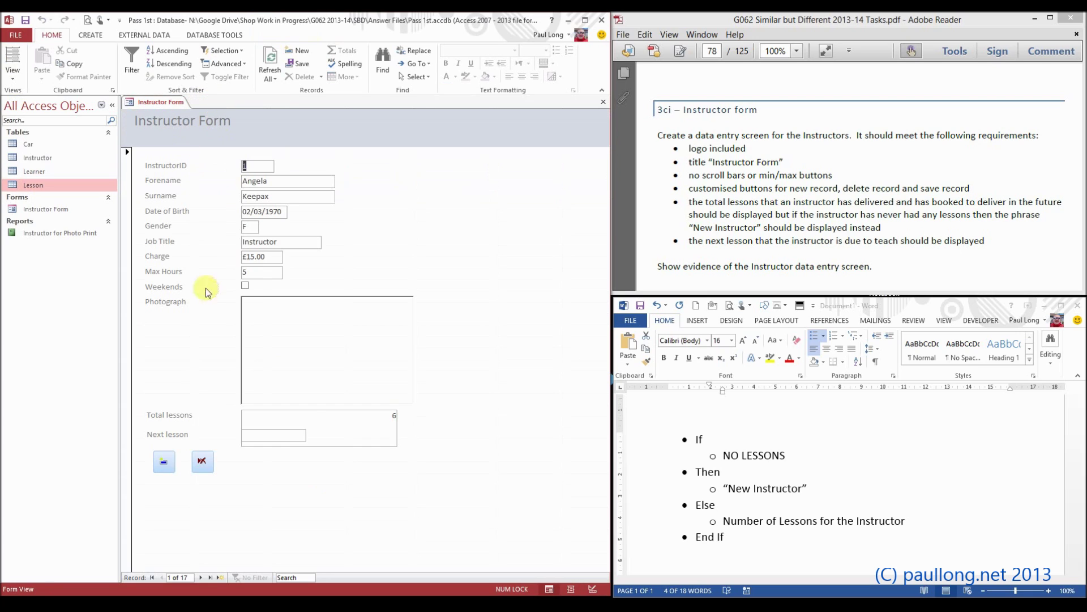
left_click(200, 578)
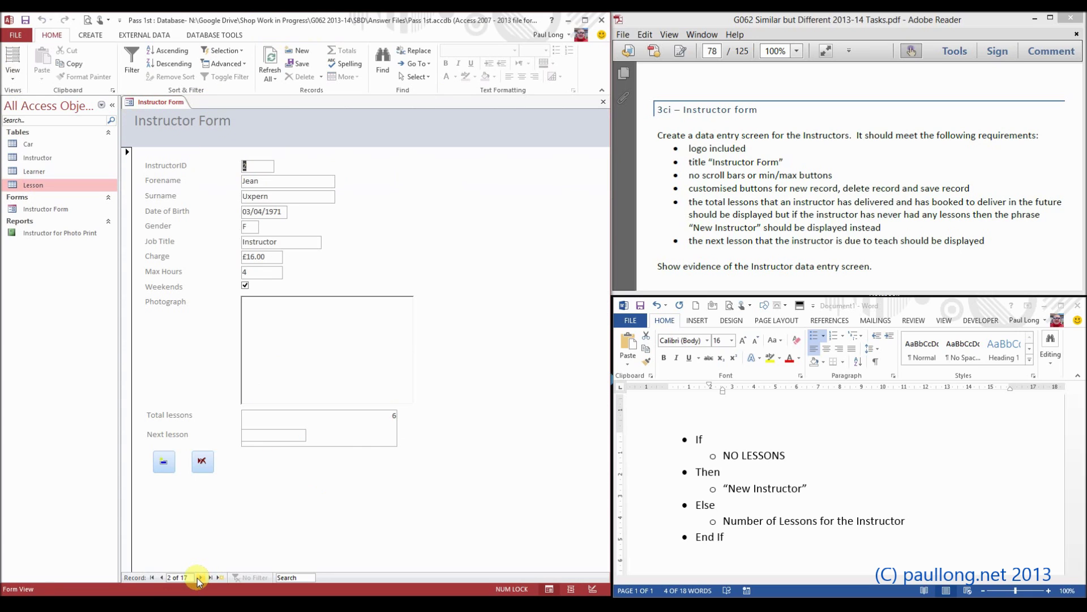
left_click(201, 578)
left_click(202, 576)
left_click(211, 577)
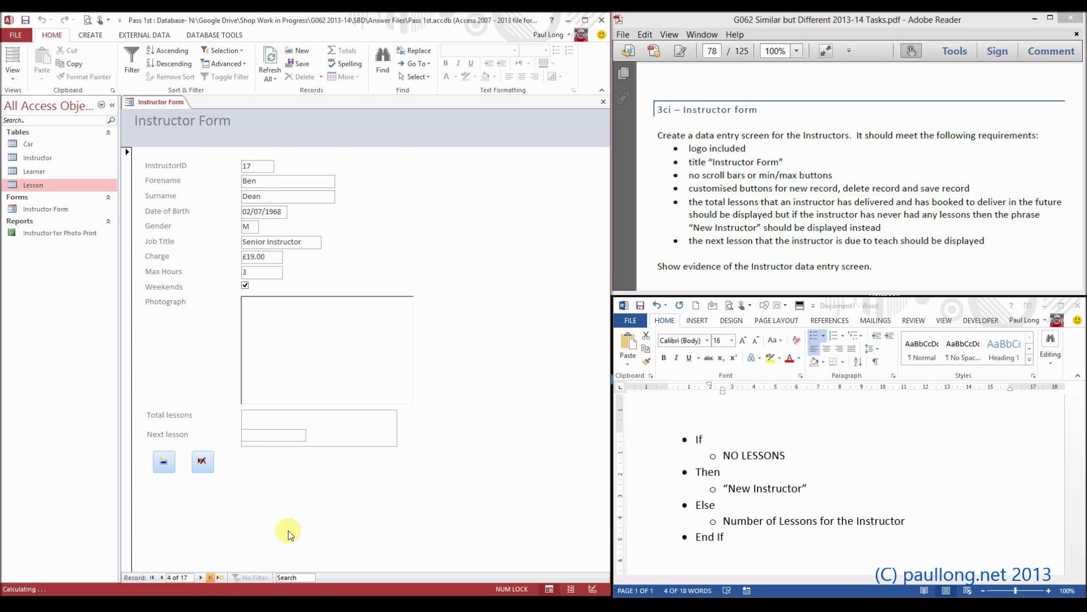
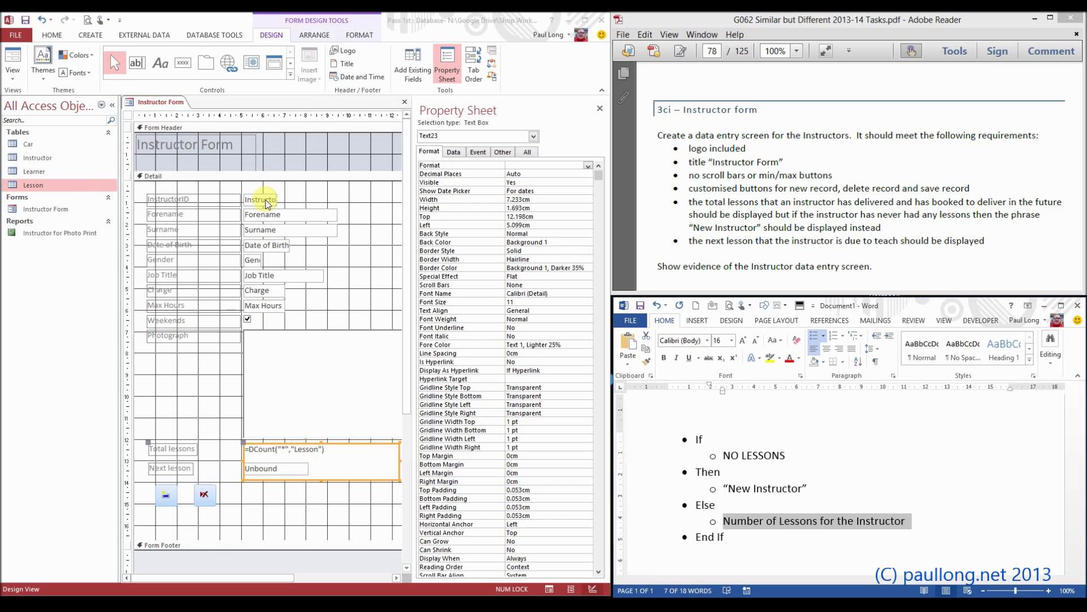
After checking the instructor ID fields in the form and Lesson table, add the criterion "[LessonInstructorID]=[InstructorID]" to the Total lessons DCount expression.
left_click(264, 202)
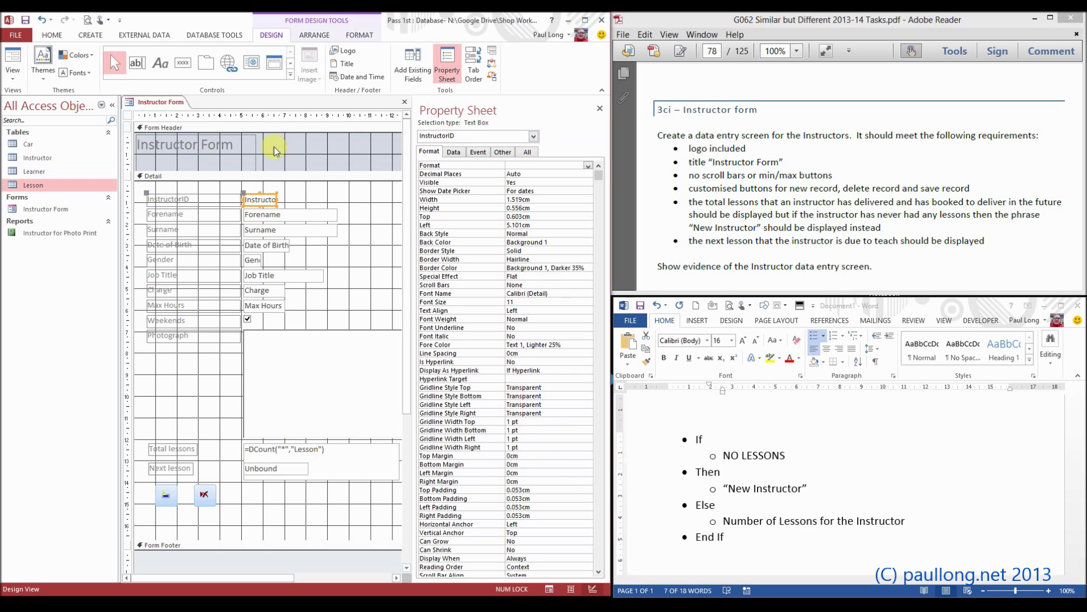
double_click(35, 183)
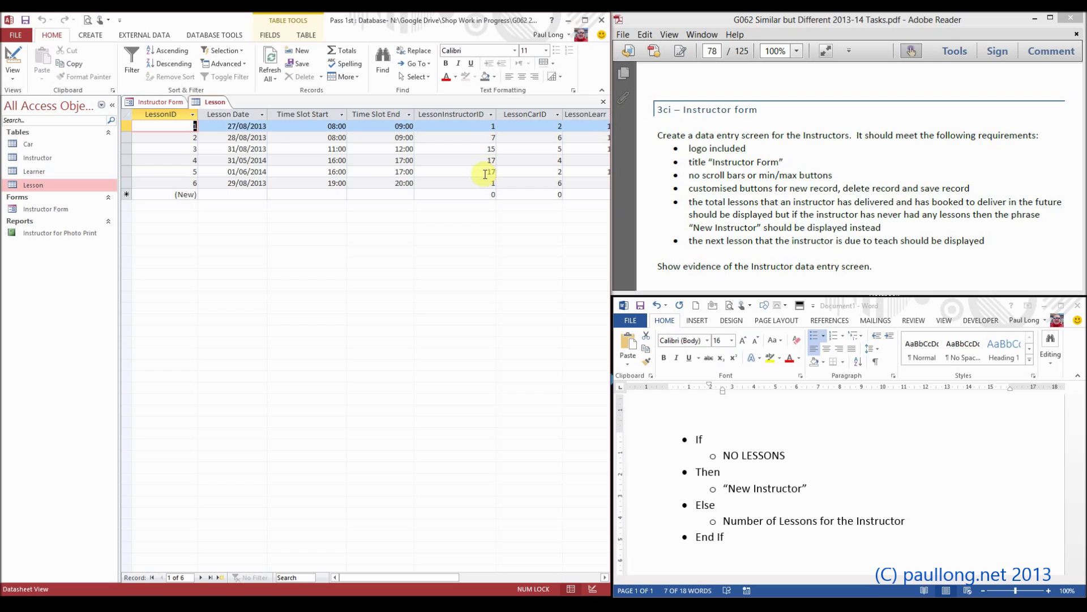
right_click(214, 103)
left_click(227, 125)
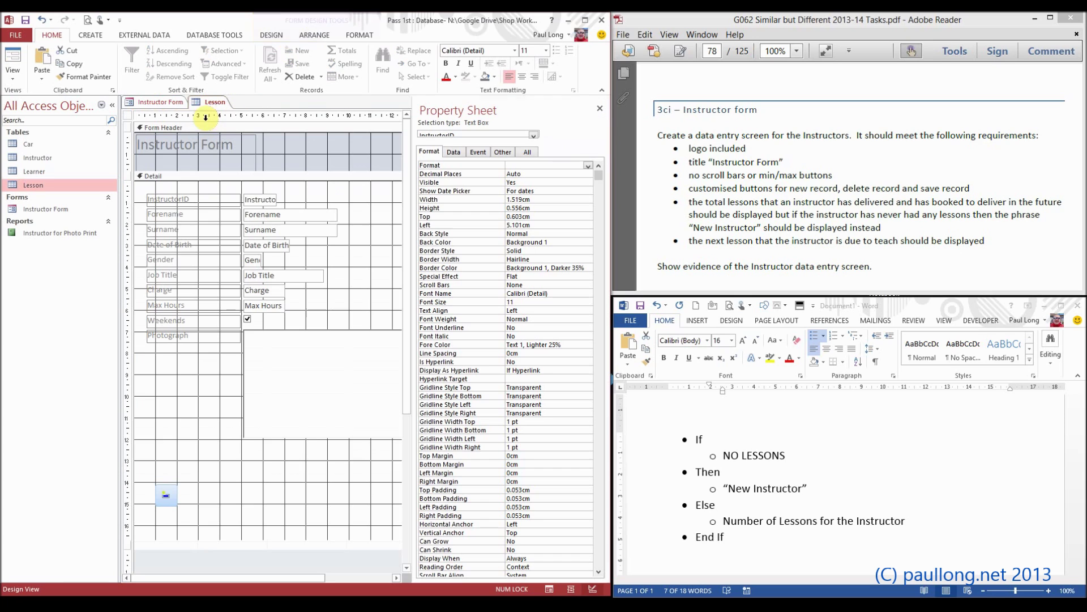
left_click(317, 447)
left_click(319, 449)
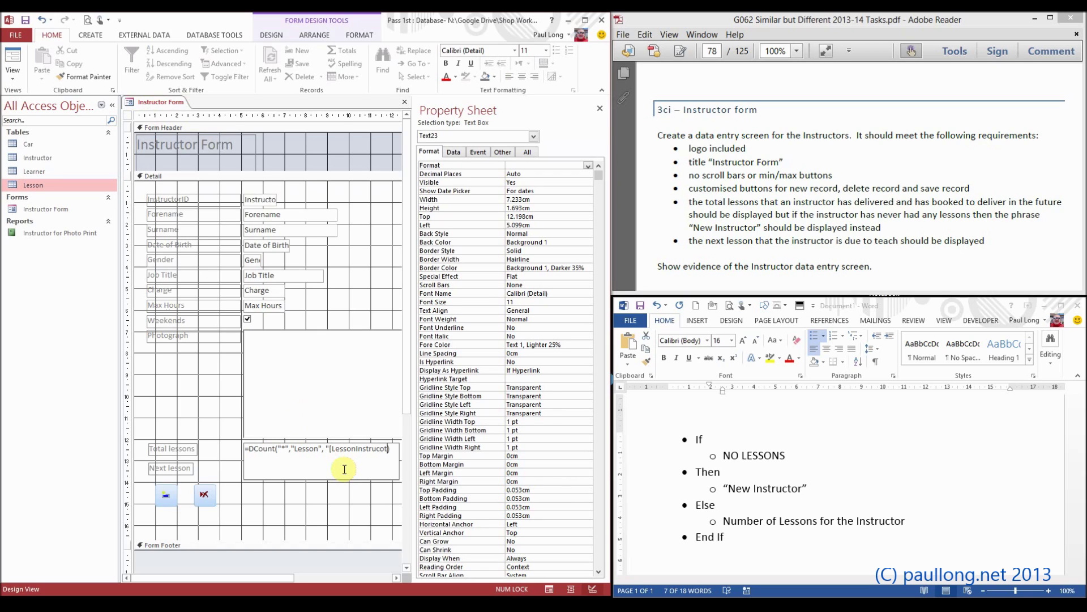
type("ID]=[InstructorID")
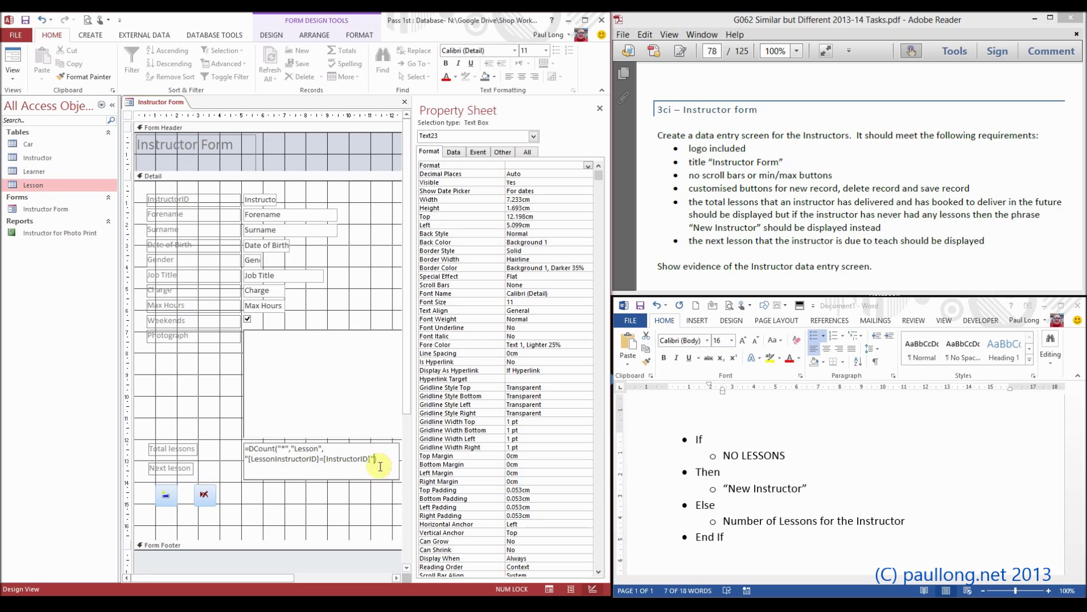
left_click(283, 459)
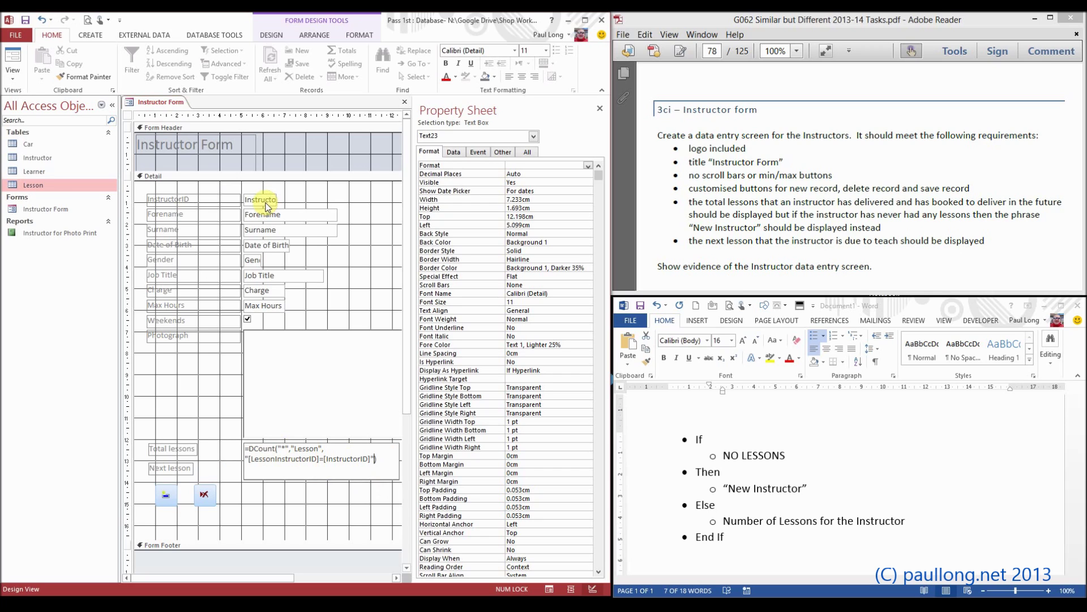
Show the form in Form View and compare the first instructor's Total lessons with the LessonInstructorID entries in the Lesson table.
left_click(13, 63)
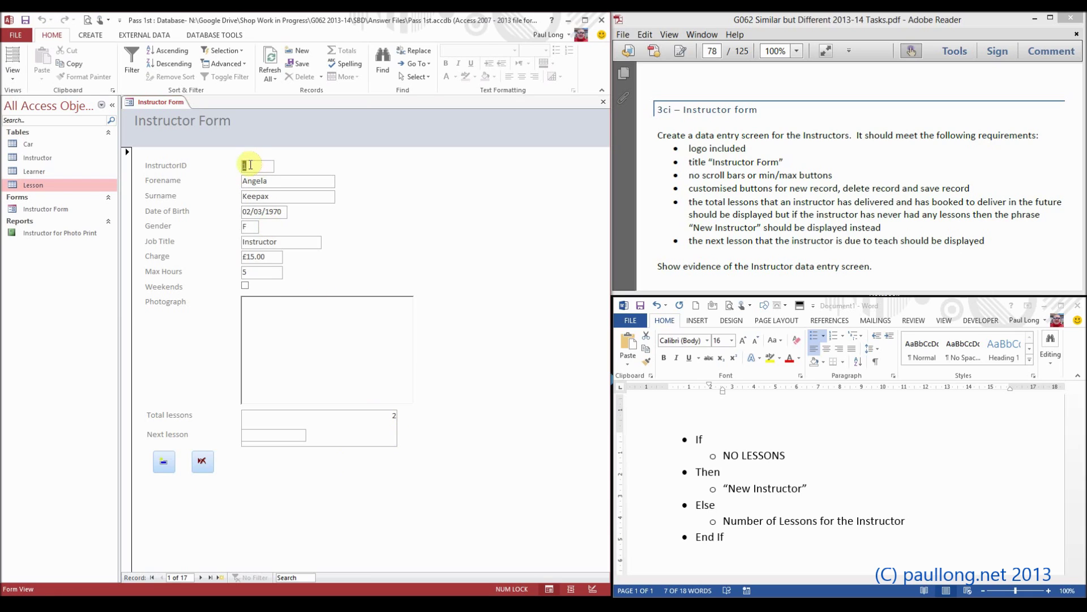
double_click(33, 185)
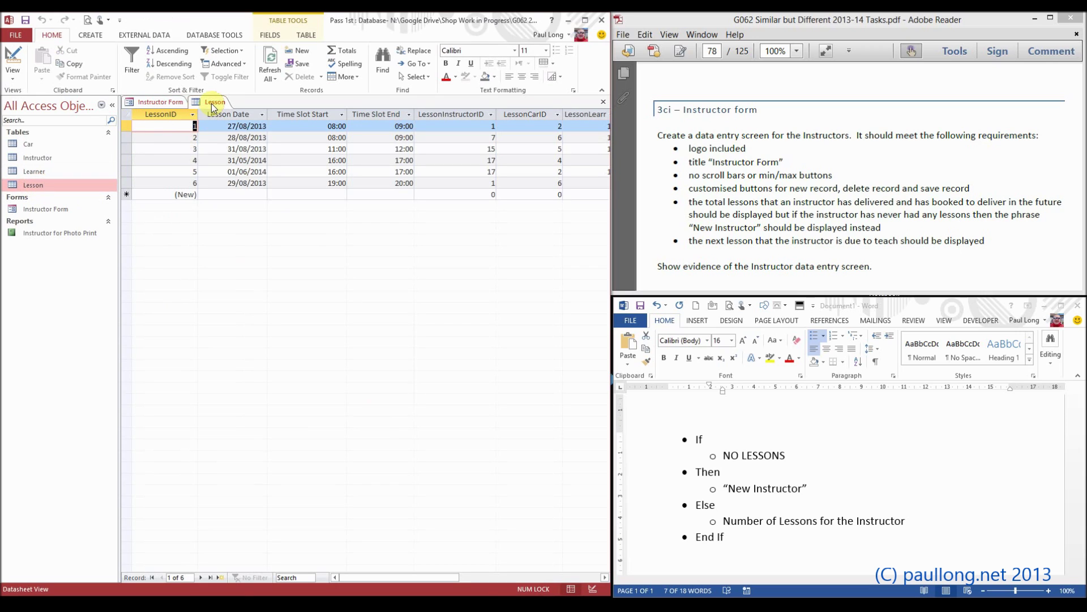
left_click(482, 131)
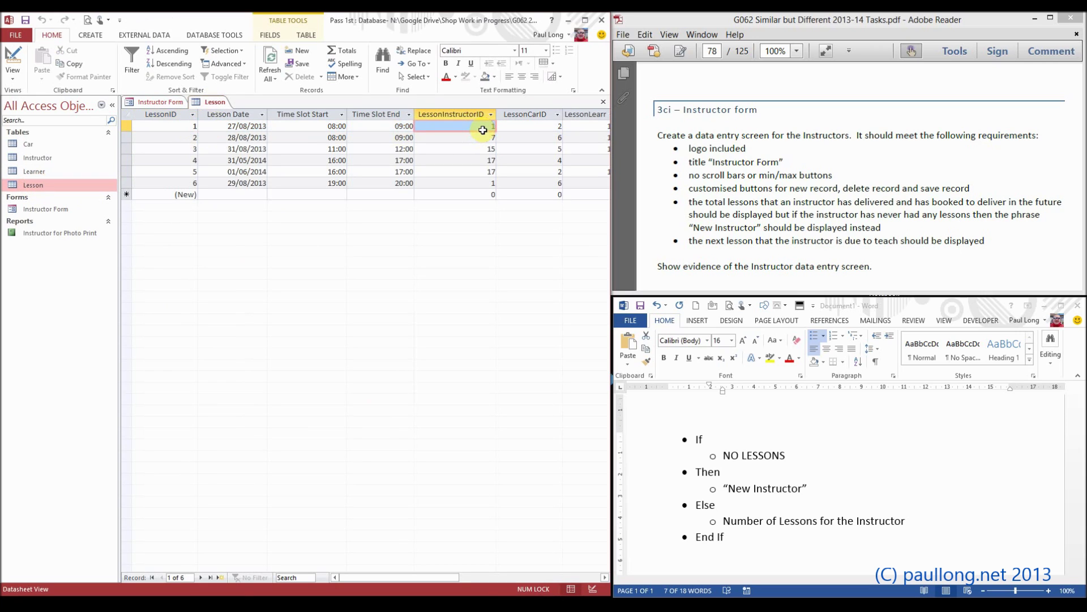
double_click(491, 127)
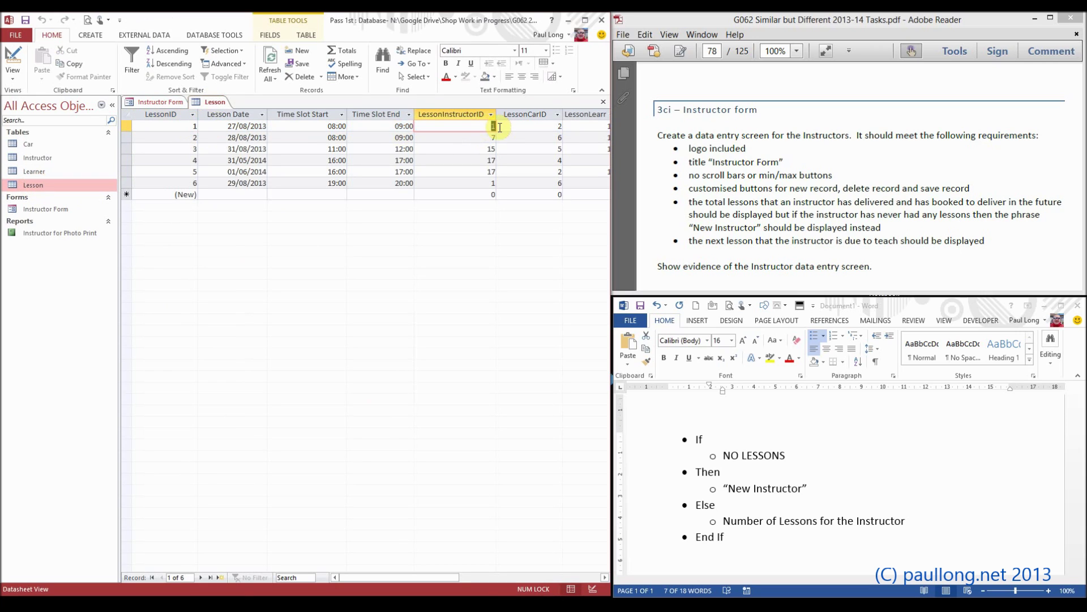
double_click(487, 183)
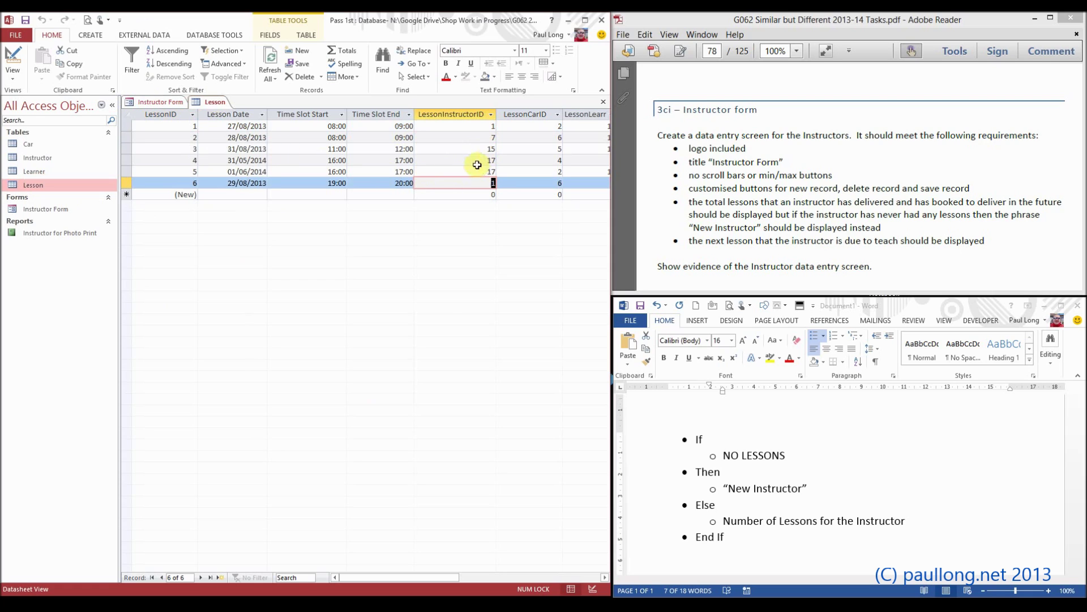
Return to the Instructor Form and go through the records to InstructorID 7, checking Total lessons for each.
left_click(170, 106)
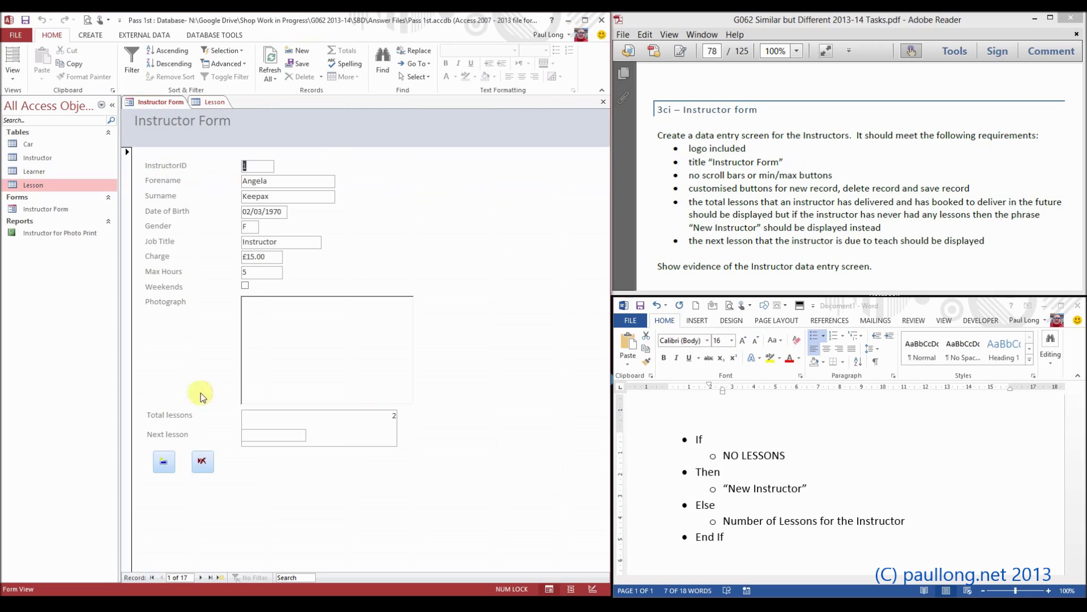
left_click(201, 578)
left_click(199, 578)
left_click(199, 578)
left_click(199, 578)
left_click(201, 578)
left_click(201, 578)
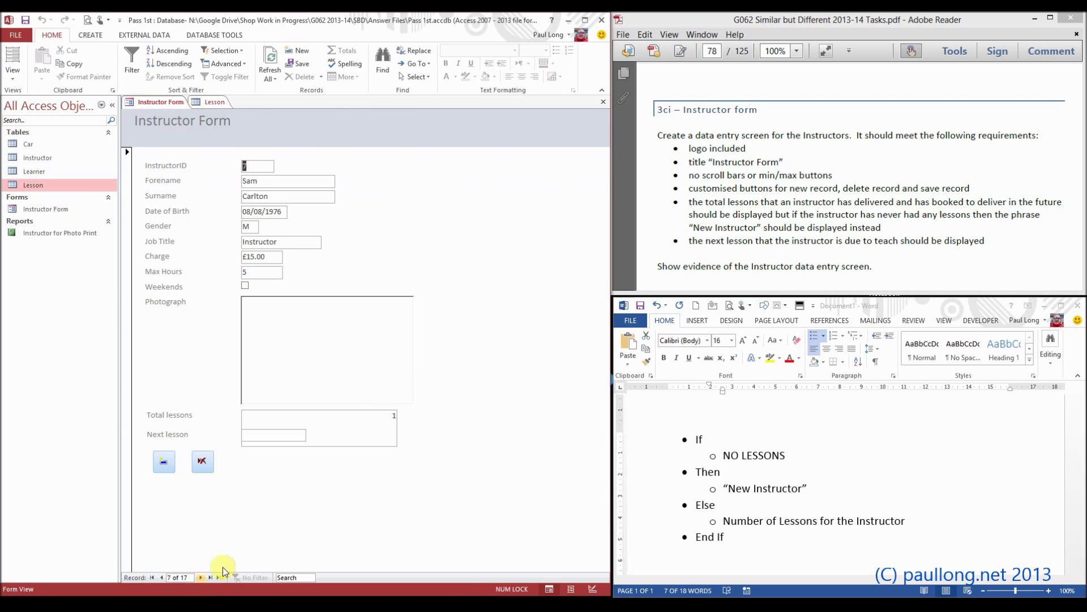
Go through the remaining instructor records from InstructorID 7 to the last one, checking Total lessons for each.
left_click(201, 577)
left_click(201, 577)
left_click(201, 578)
left_click(201, 577)
left_click(201, 577)
left_click(201, 577)
left_click(201, 577)
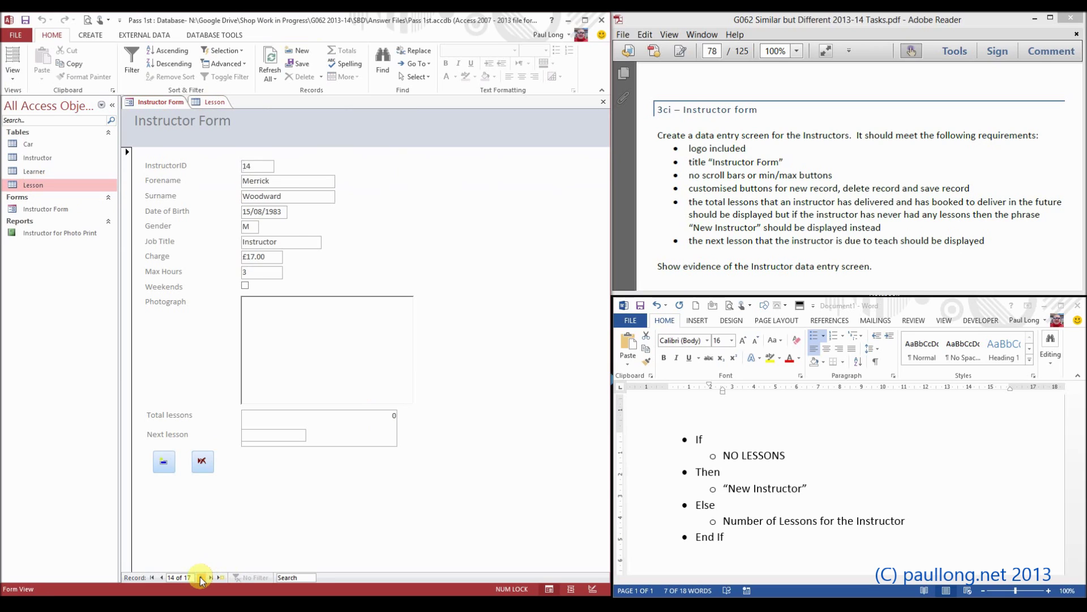
left_click(201, 577)
left_click(201, 577)
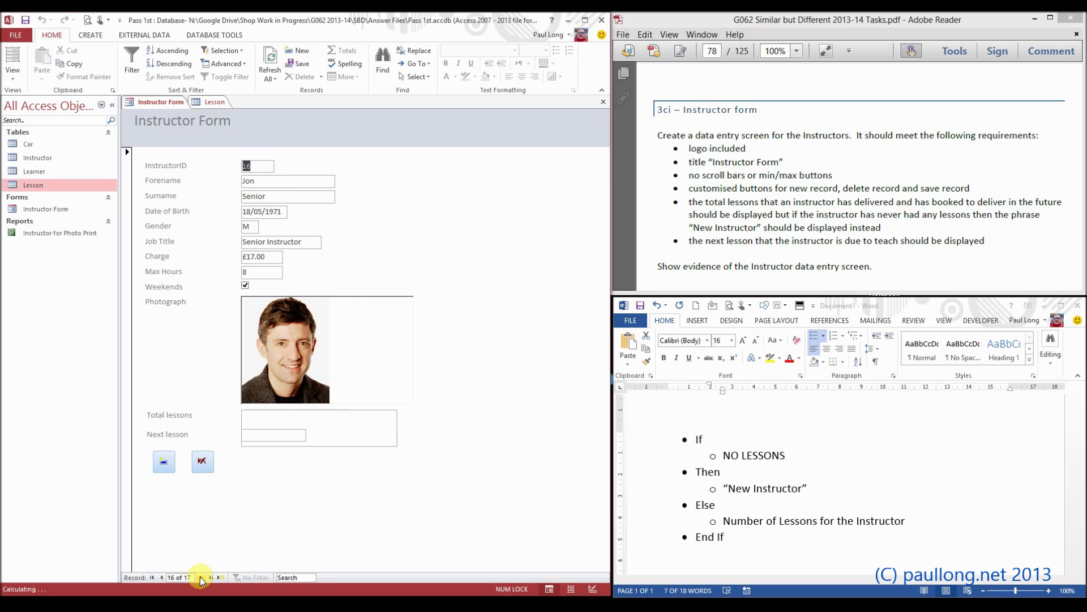
left_click(200, 576)
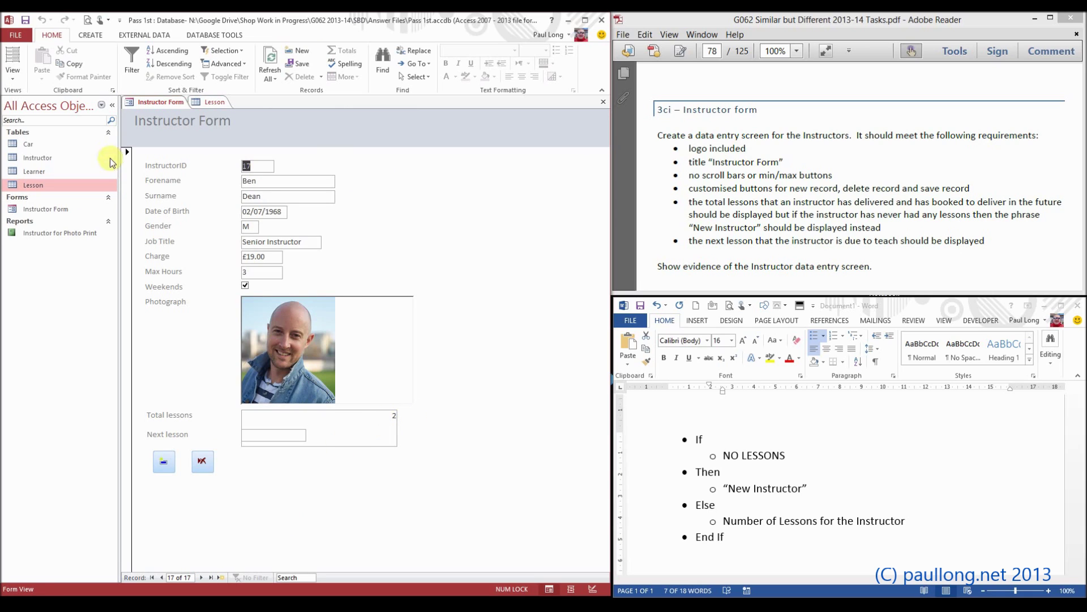
Return the Instructor Form to Design View and copy the whole DCount expression from the Total lessons text box.
left_click(10, 79)
left_click(36, 157)
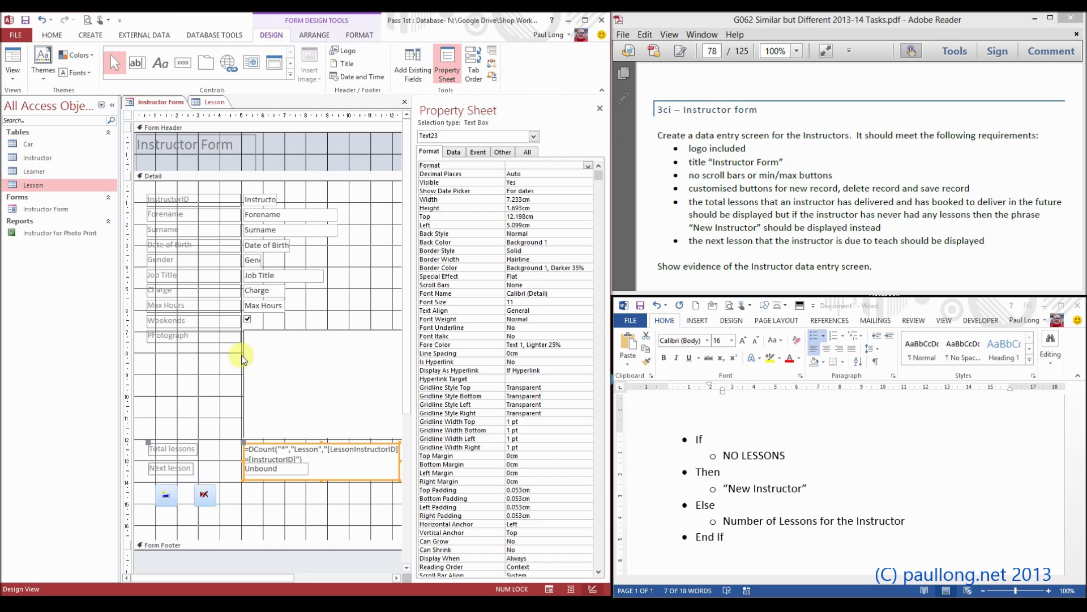
left_click(307, 459)
left_click_drag(307, 459, 245, 448)
key("ctrl+c")
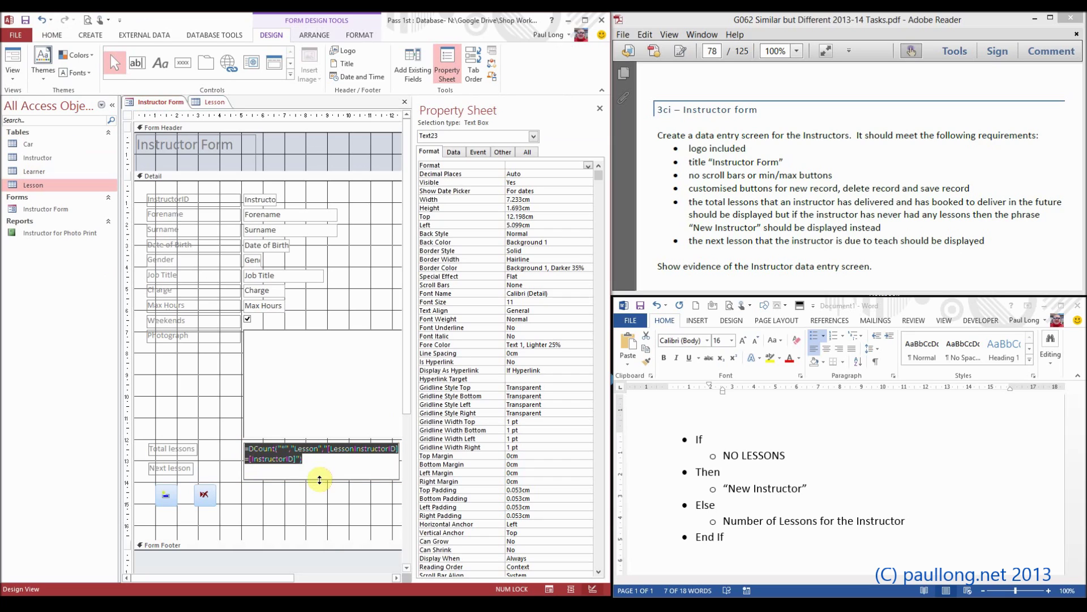
In the Word outline, replace "Number of Lessons for the Instructor" with the copied DCount expression, without its leading equals sign.
left_click(888, 527)
left_click(922, 520)
mouse_move(920, 519)
left_mouse_down()
mouse_move(723, 521)
mouse_move(909, 521)
left_mouse_up()
key("ctrl+v")
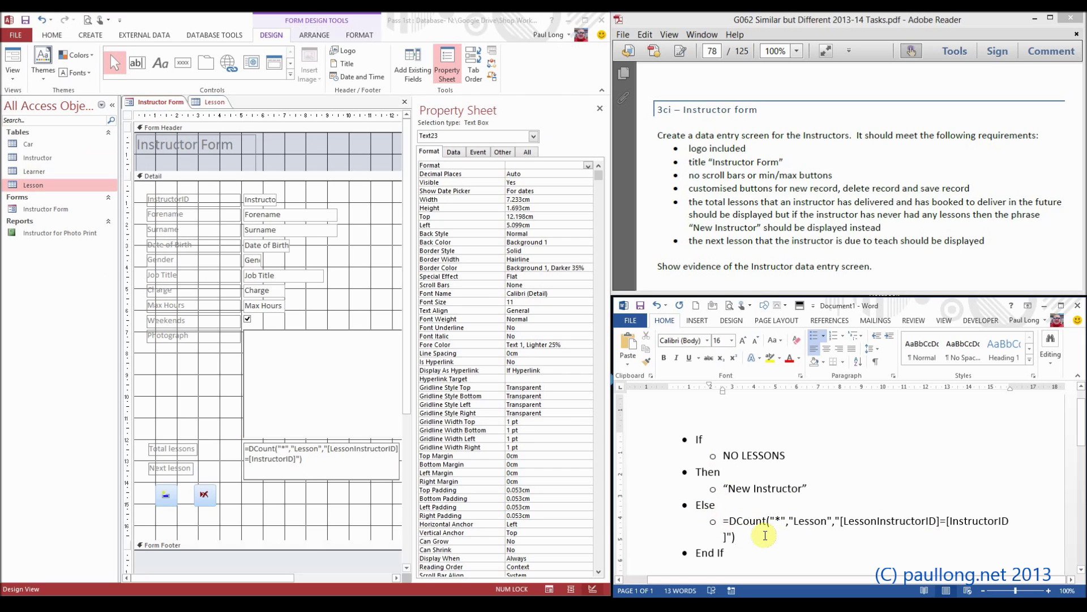
left_click(729, 524)
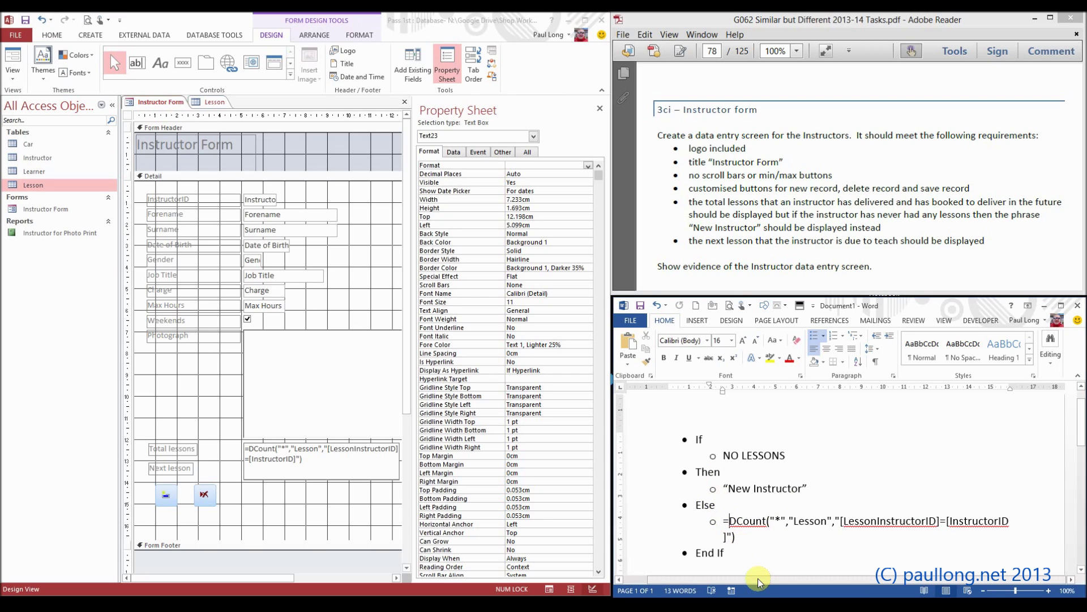
key("BackSpace")
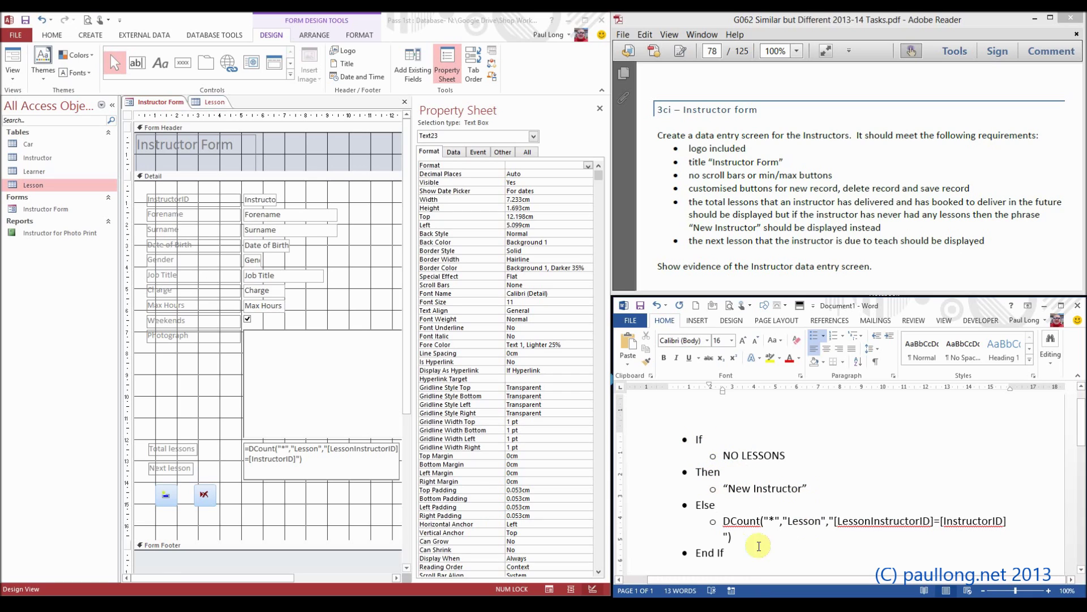
Change the outline's opening "If" line to "=iif(".
double_click(698, 439)
left_click(698, 439)
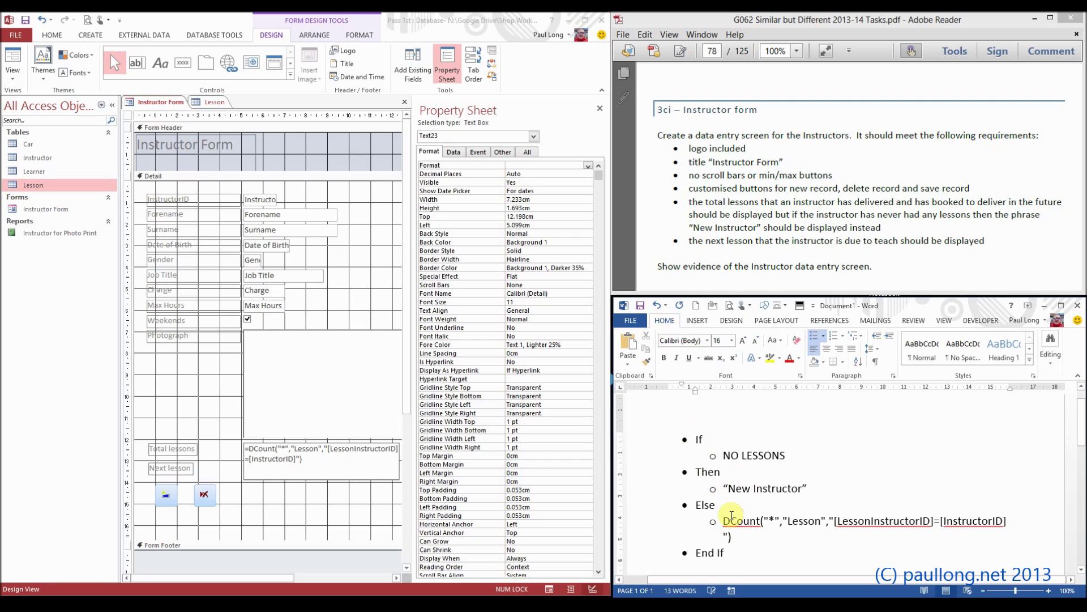
type("=ii")
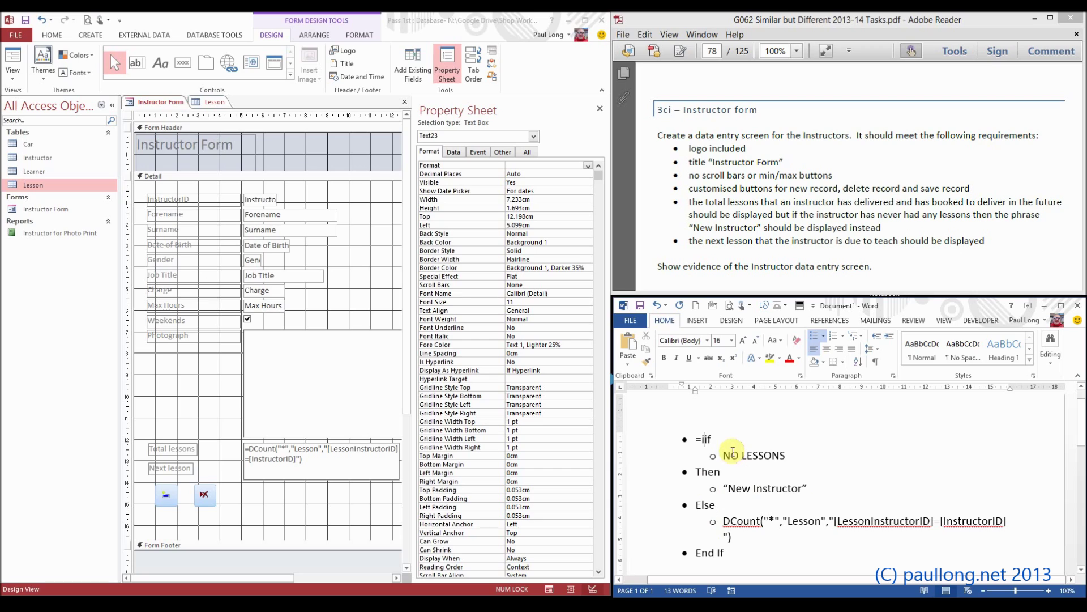
double_click(709, 472)
left_click(715, 440)
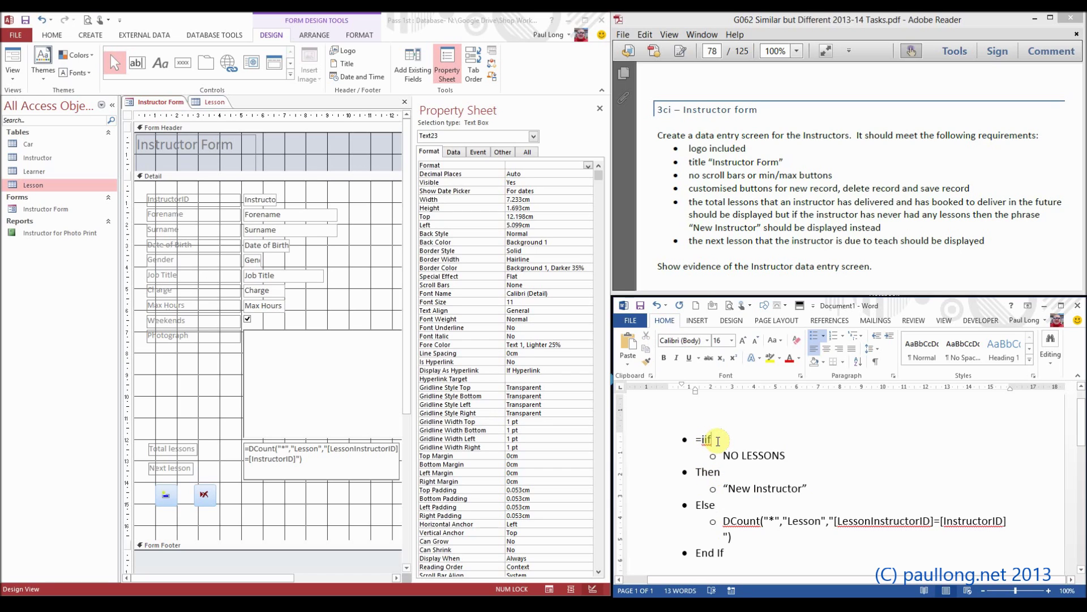
type("(")
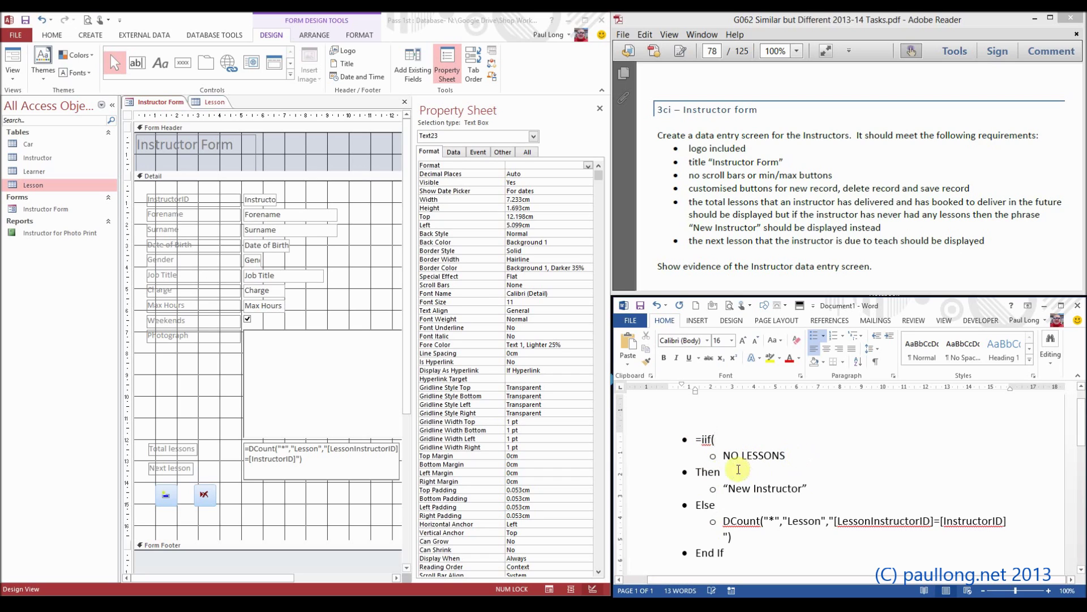
Try replacing "Then" and "Else" in the outline with commas and "End If" with a closing bracket.
double_click(719, 472)
left_click(701, 473)
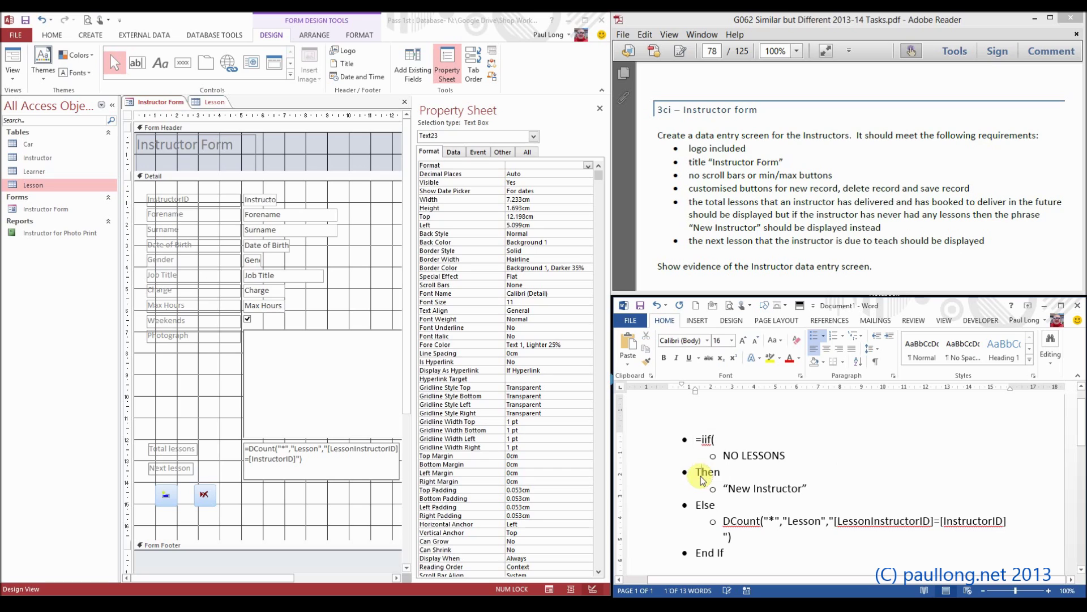
key("Delete")
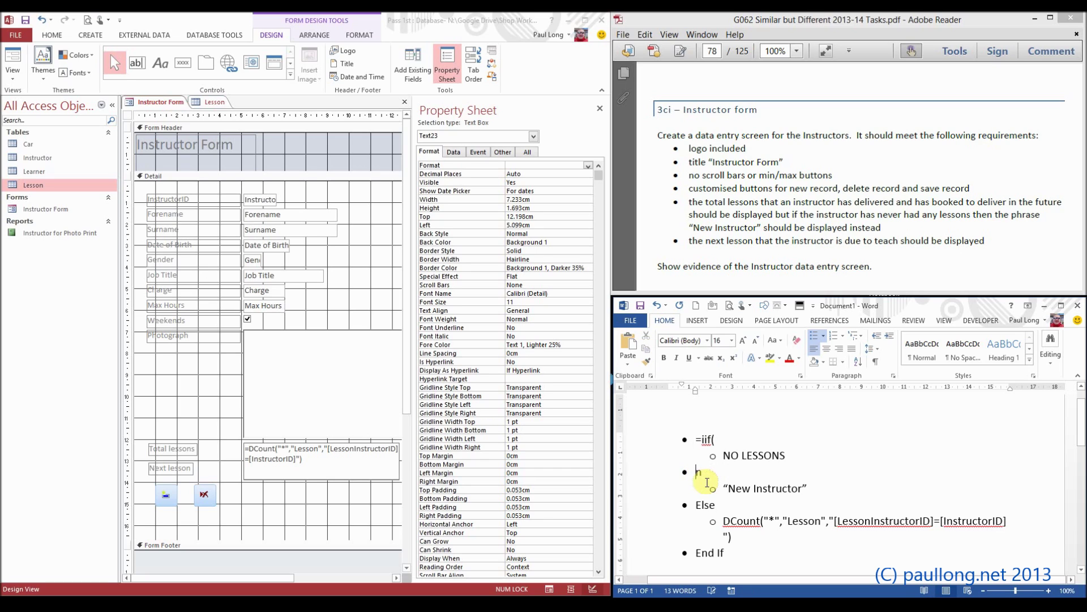
type(",")
left_click(717, 506)
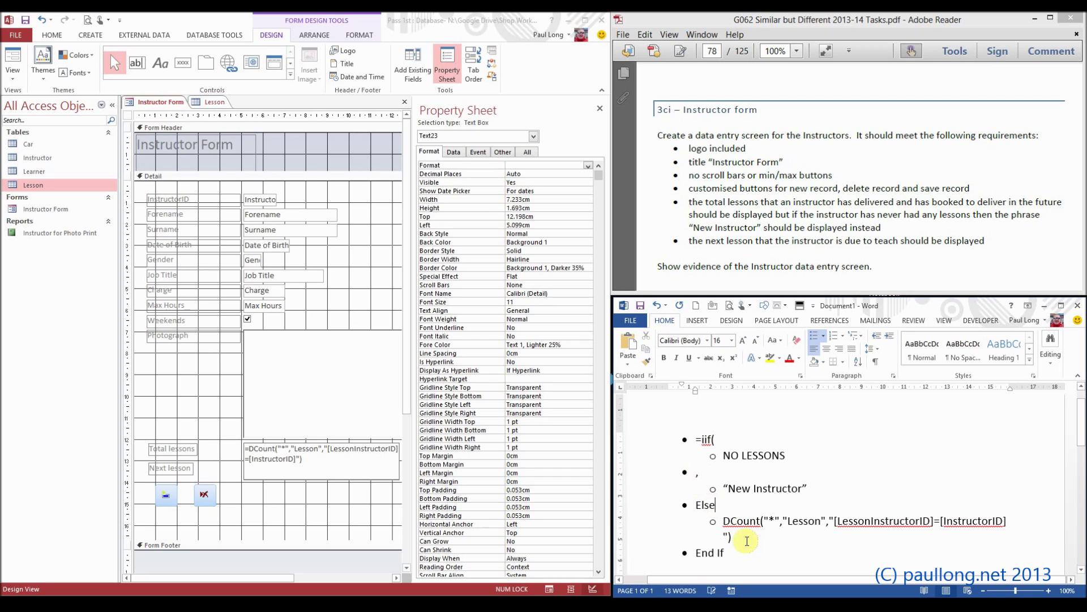
key("BackSpace")
key("BackSpace")
key("BackSpace")
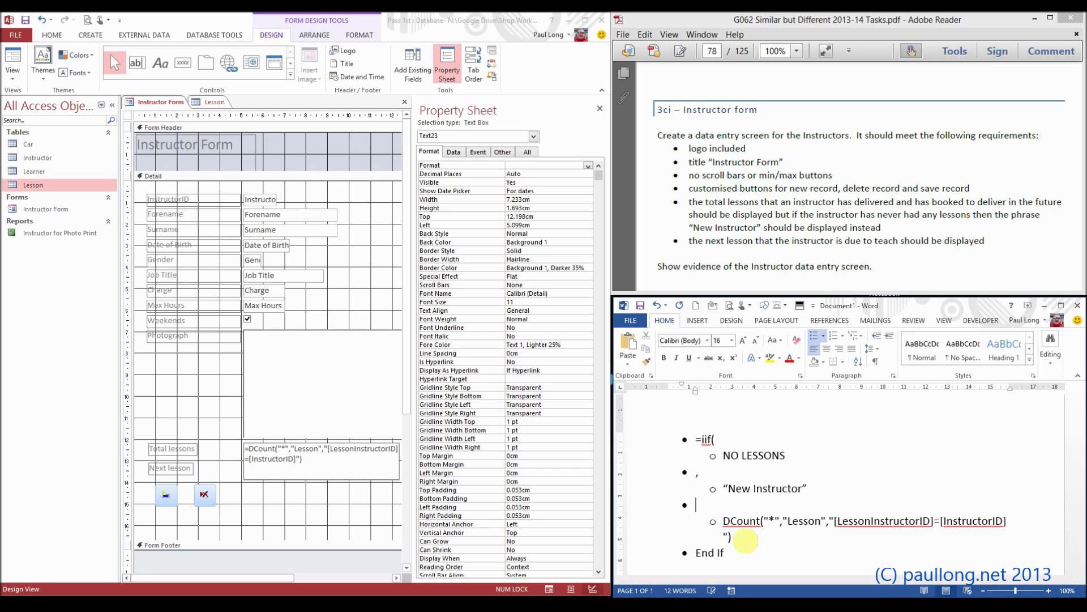
left_click(700, 472)
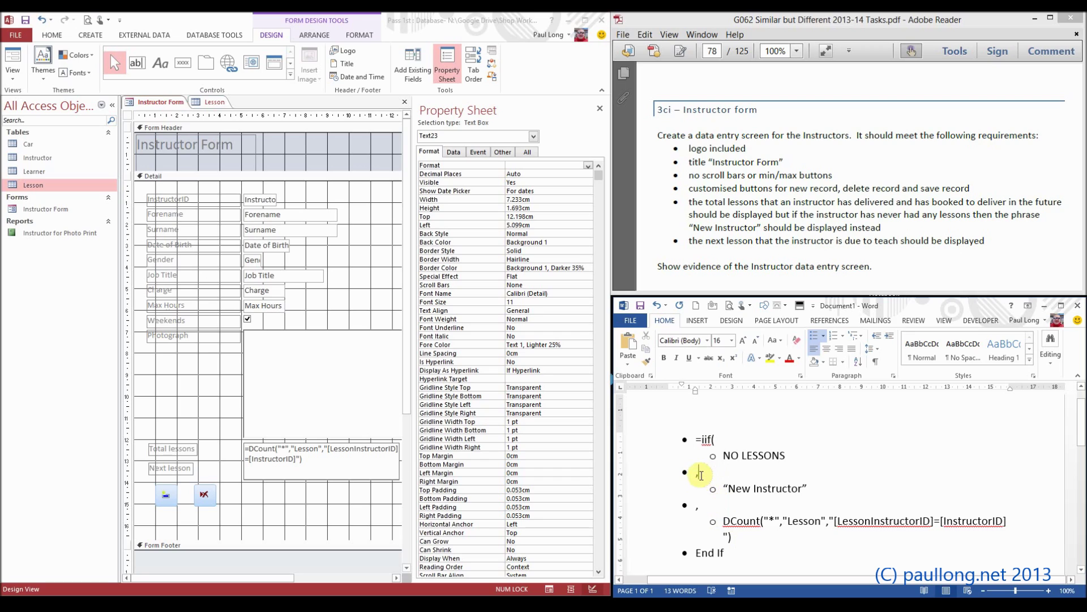
triple_click(722, 552)
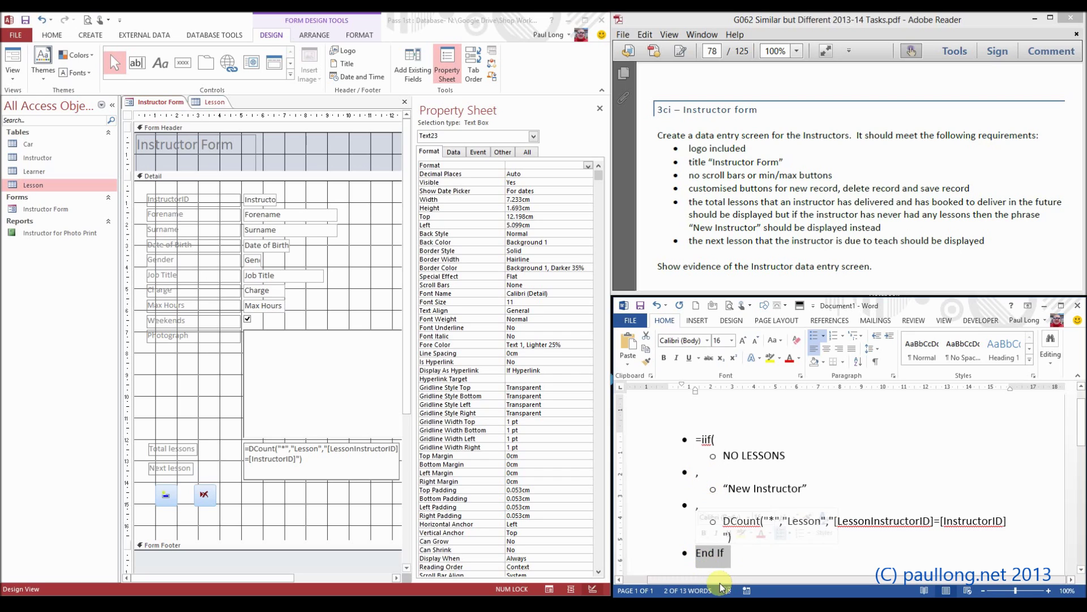
type(")")
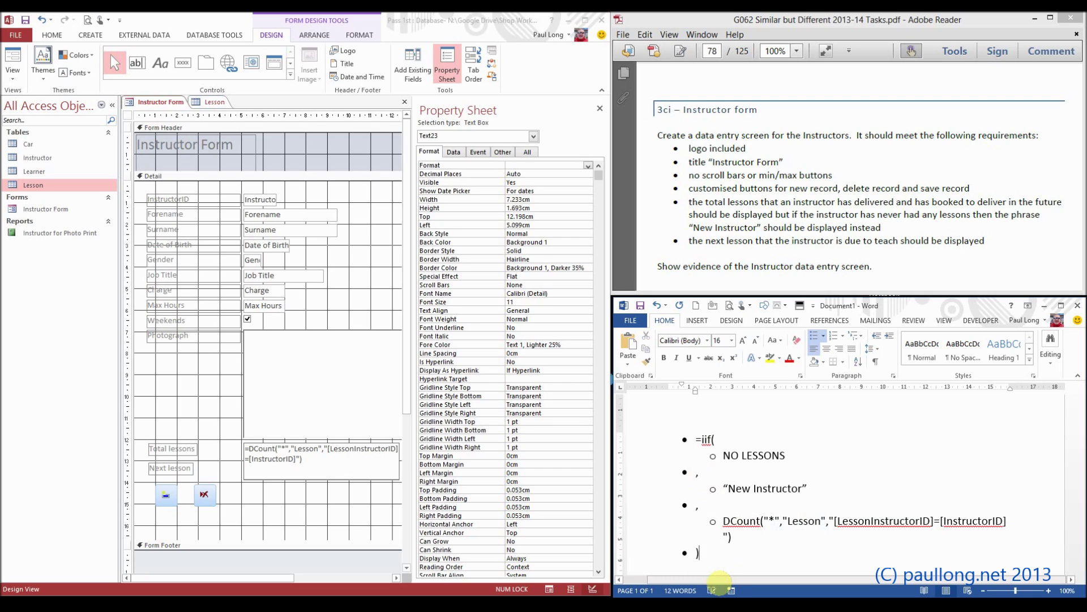
Undo the comma and bracket replacements to restore "Then", "Else" and "End If" in the outline.
key("ctrl+z")
key("ctrl+z")
type("Then")
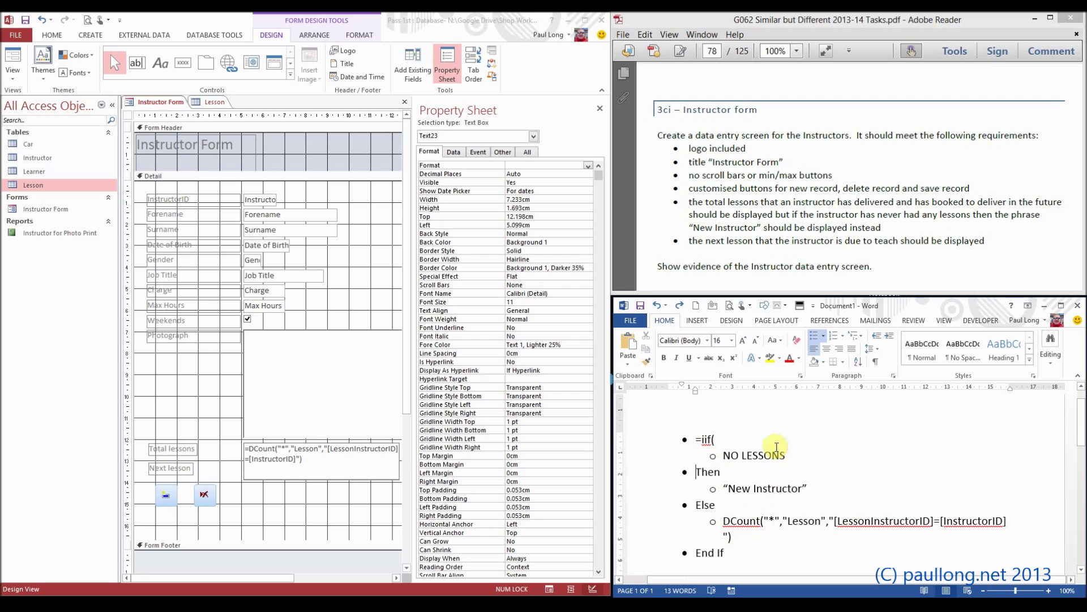
Copy the DCount expression under "Else" over "NO LESSONS" and indent it as a sub-bullet beneath "=iif(".
left_click(816, 491)
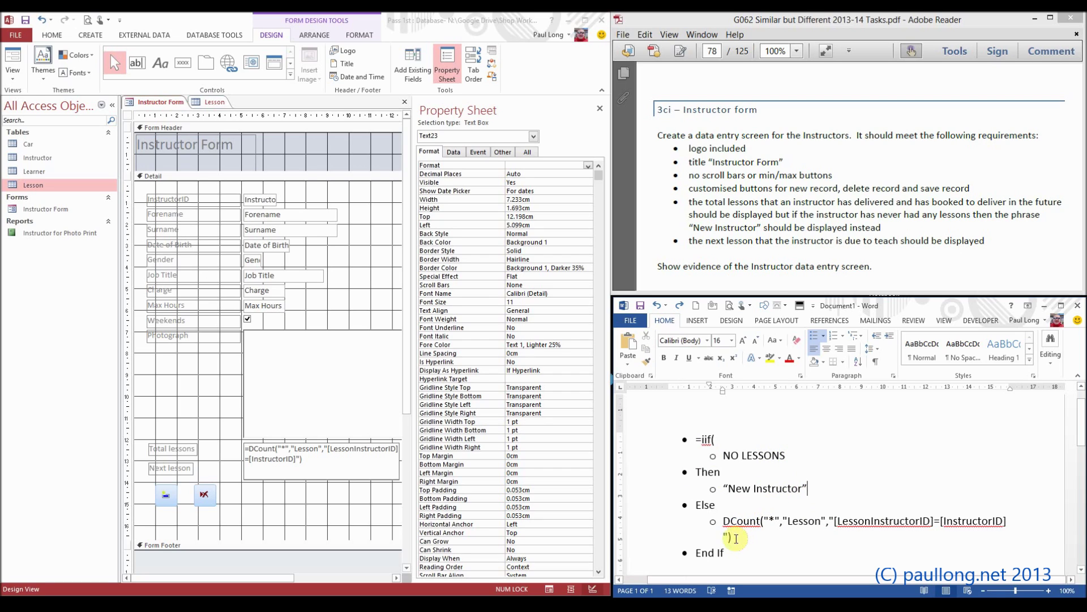
left_click_drag(724, 531, 734, 536)
key("ctrl+c")
left_click(721, 521)
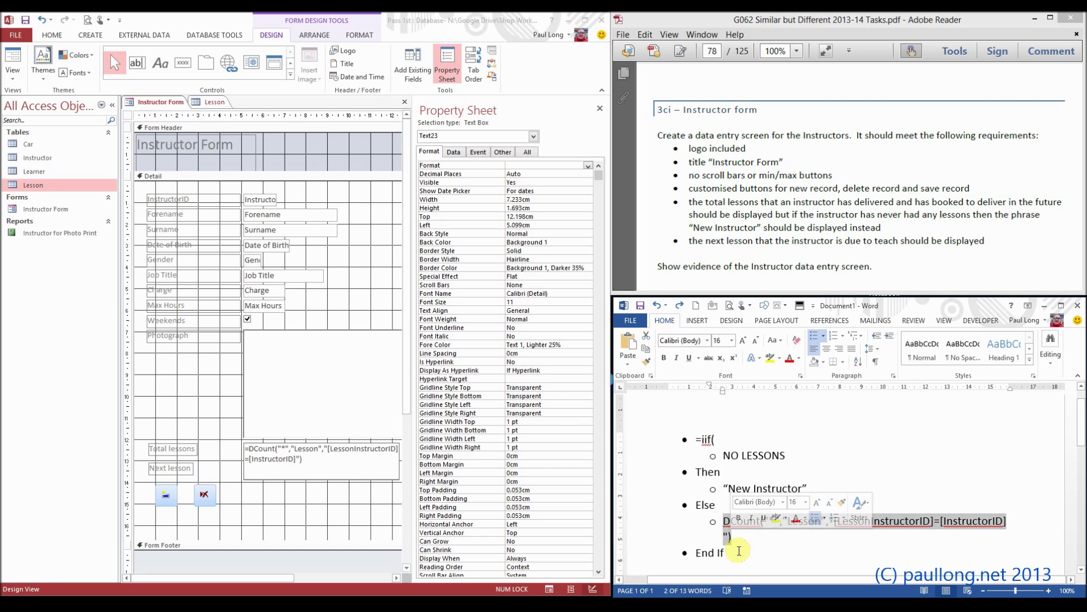
left_click_drag(791, 455, 723, 455)
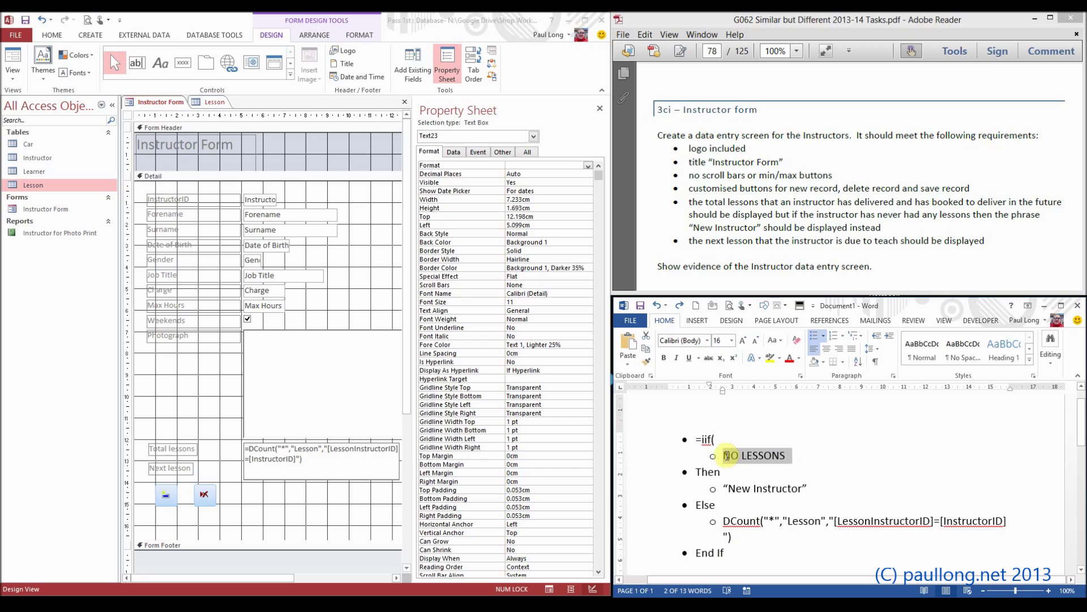
key("ctrl+v")
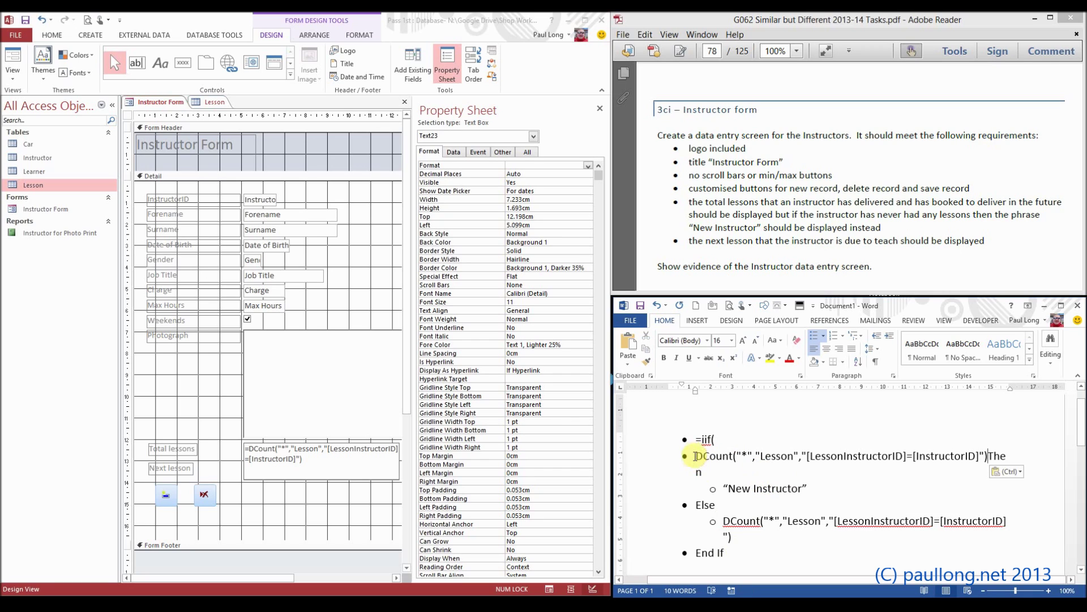
left_click(718, 456)
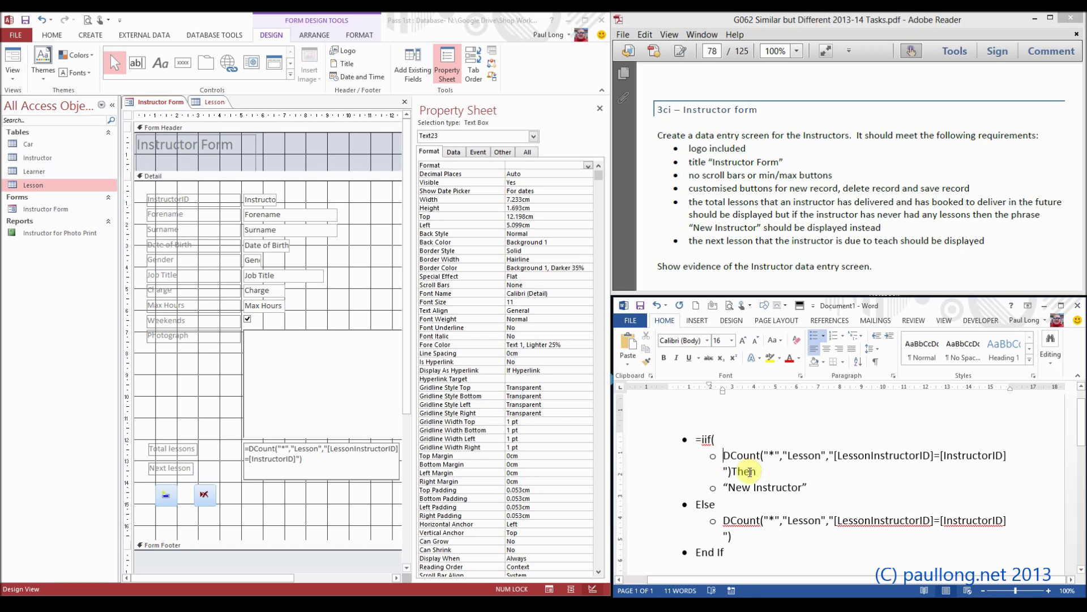
Put "Then" on its own top-level bullet and add "=0" to the end of the DCount condition above it.
left_click(732, 470)
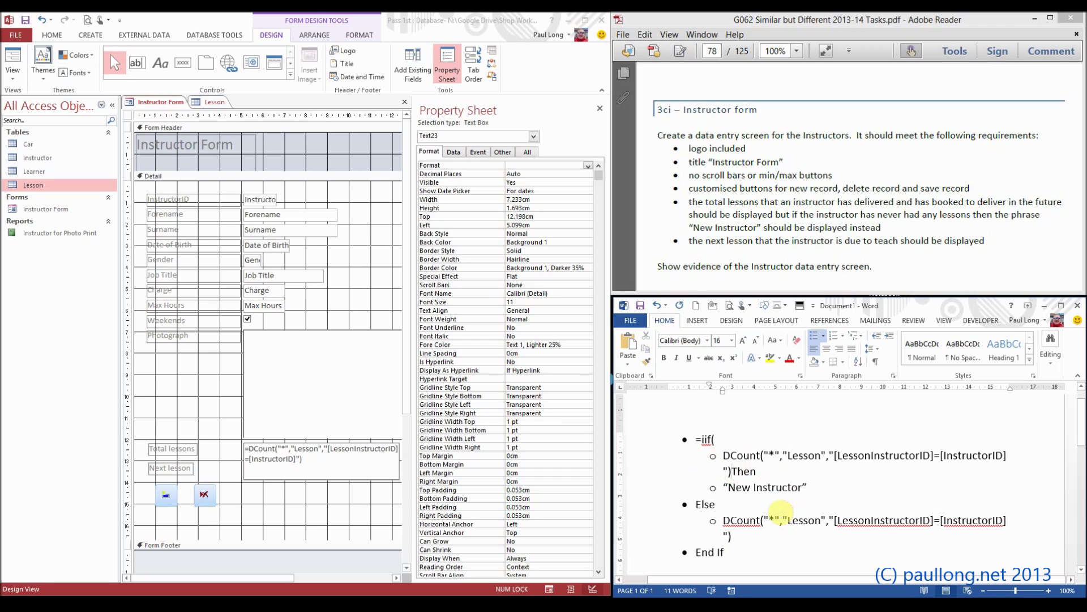
key("Return")
key("shift+Tab")
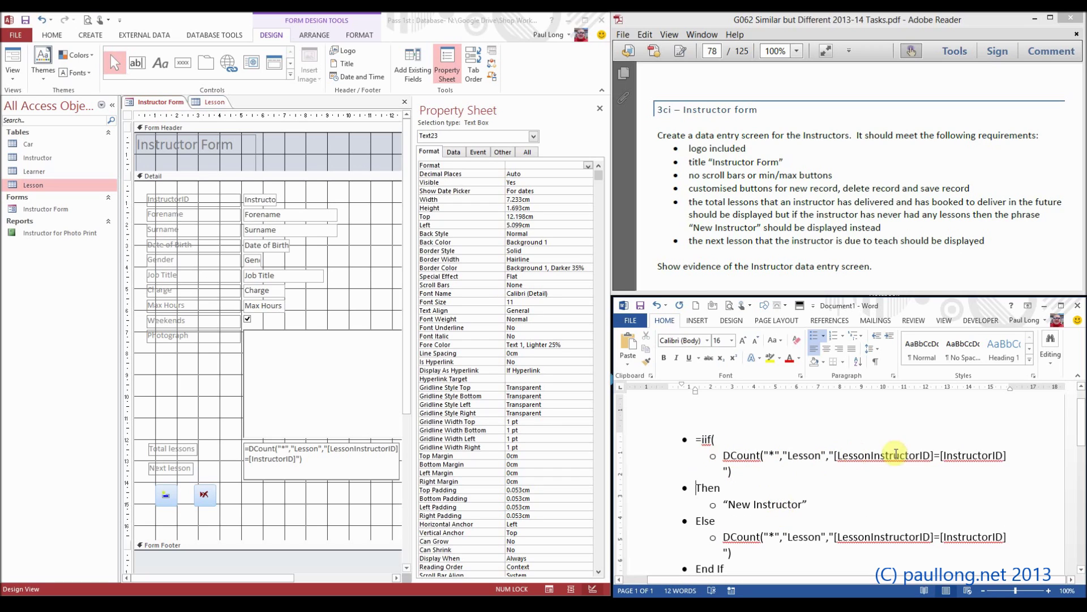
left_click_drag(726, 471, 734, 471)
type(")=0")
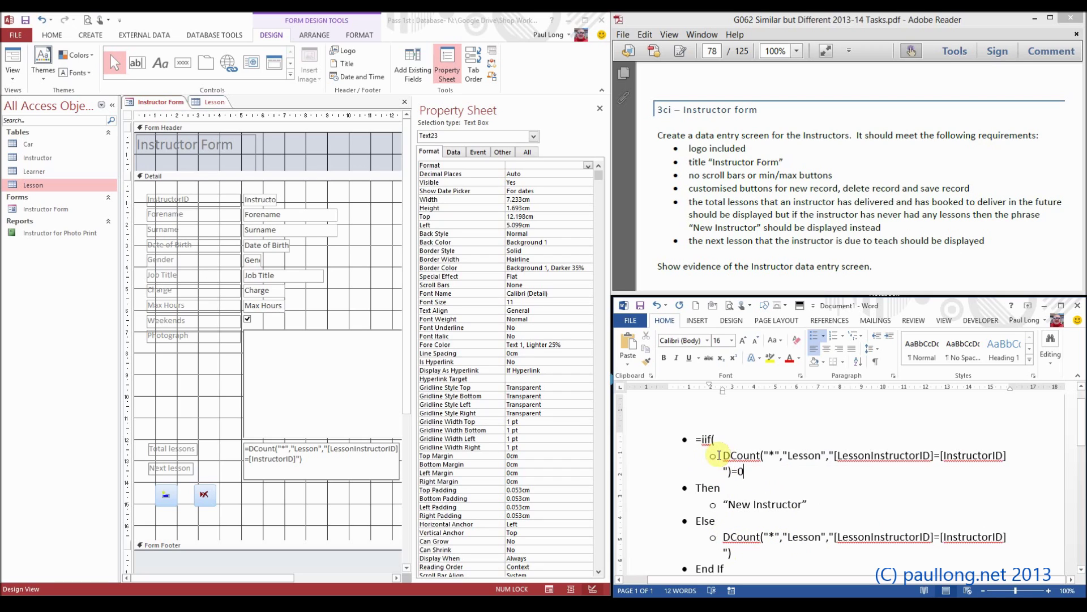
Replace the words "Then" and "Else" in the outline with commas.
left_click(711, 488)
key("BackSpace")
key("BackSpace")
key("BackSpace")
key("BackSpace")
key("Down")
key("Down")
key("BackSpace")
key("BackSpace")
key("BackSpace")
key("BackSpace")
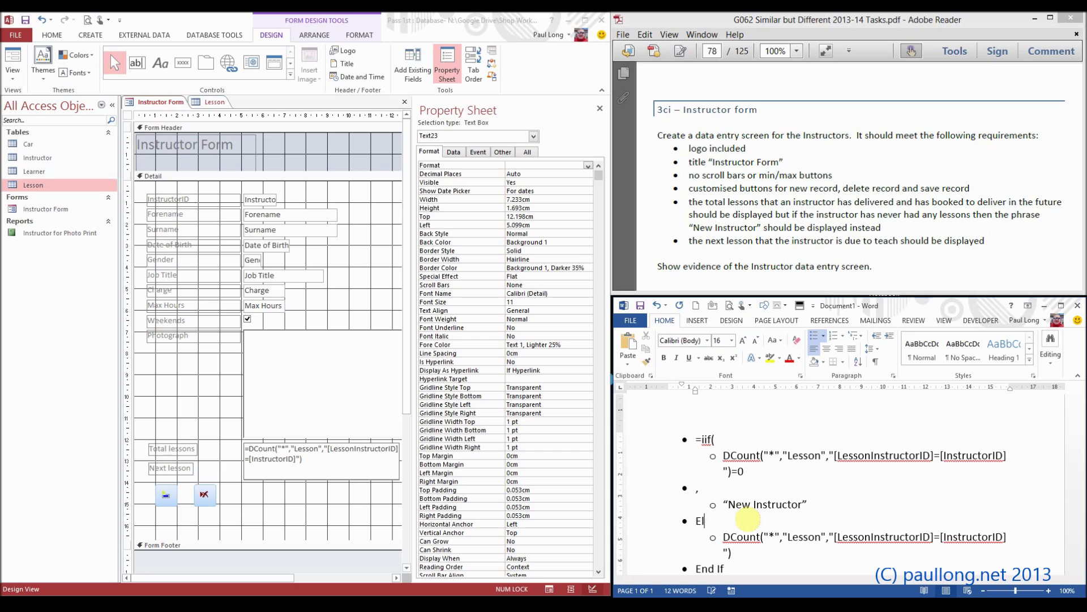
Replace "End If" on the outline's last line with a closing bracket.
left_click(726, 568)
key("BackSpace")
key("BackSpace")
key("BackSpace")
key("BackSpace")
type(")")
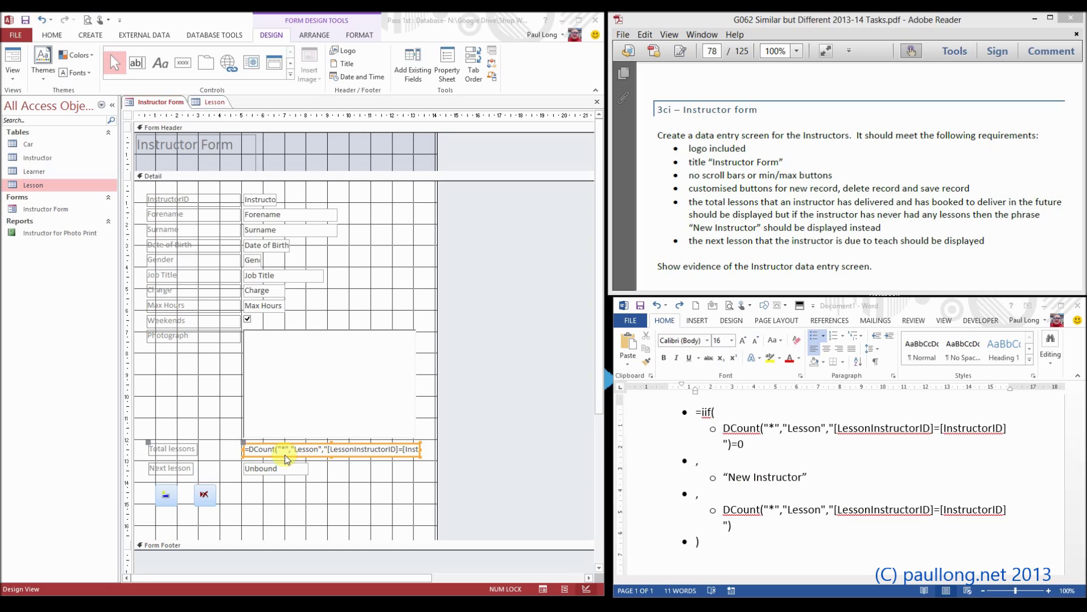
Join the closing bracket, the second DCount expression and the comma before it onto the "New Instructor" line of the Word outline.
left_click(698, 544)
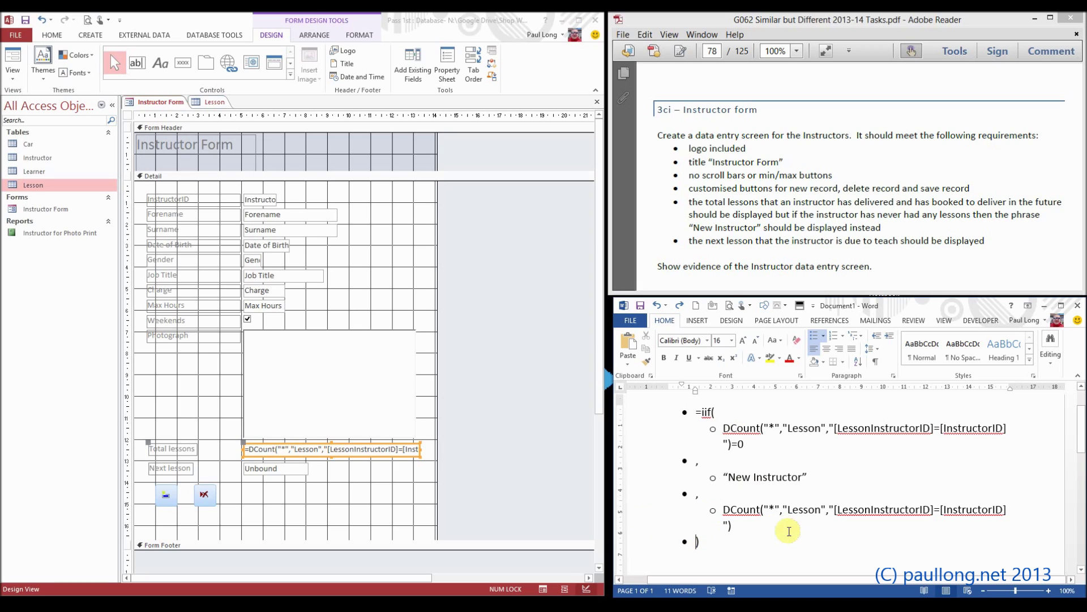
key("BackSpace")
key("BackSpace")
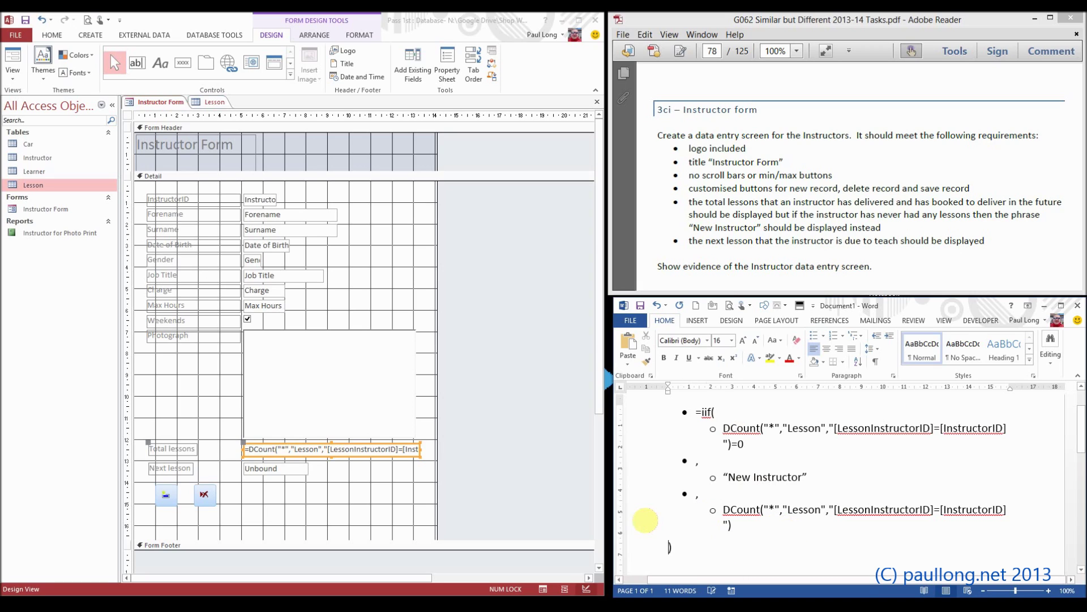
key("BackSpace")
key("BackSpace")
key("BackSpace")
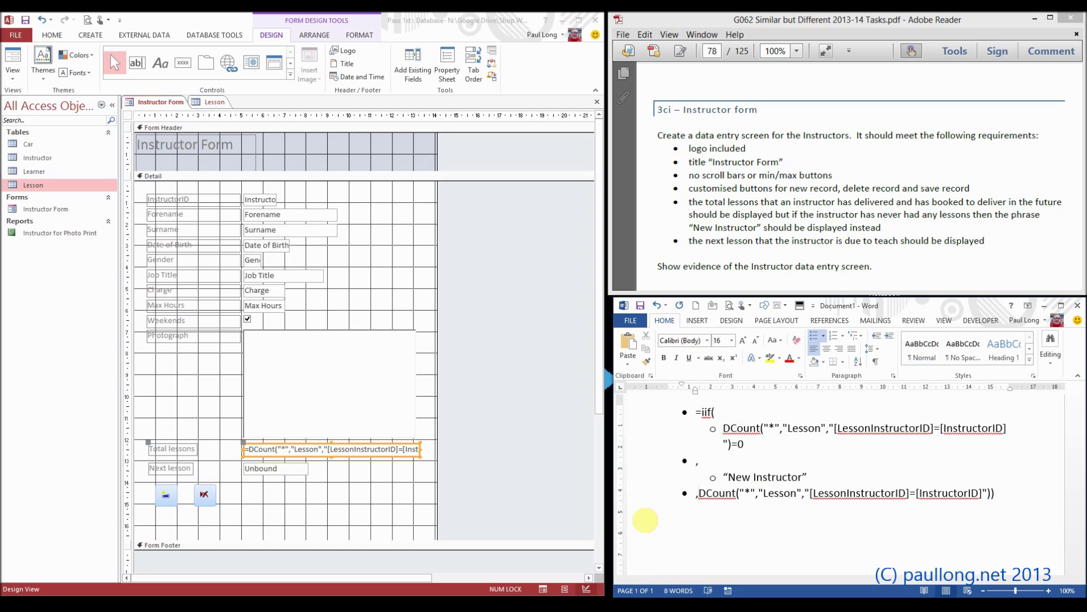
key("BackSpace")
key("BackSpace")
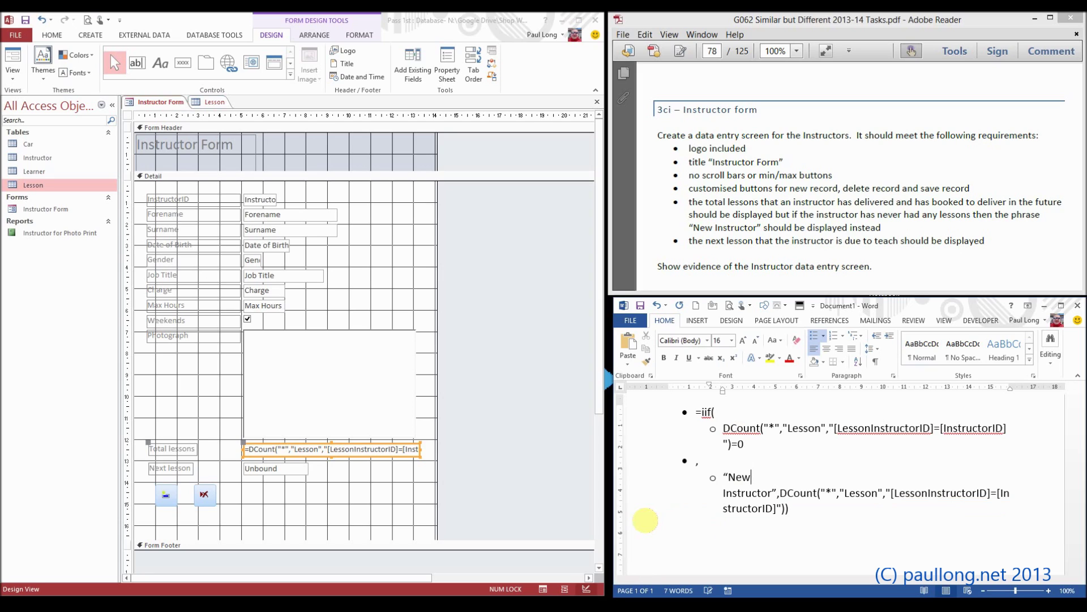
Join the remaining outline lines into one continuous =iif( expression and remove its bullet formatting.
key("BackSpace")
key("BackSpace")
key("BackSpace")
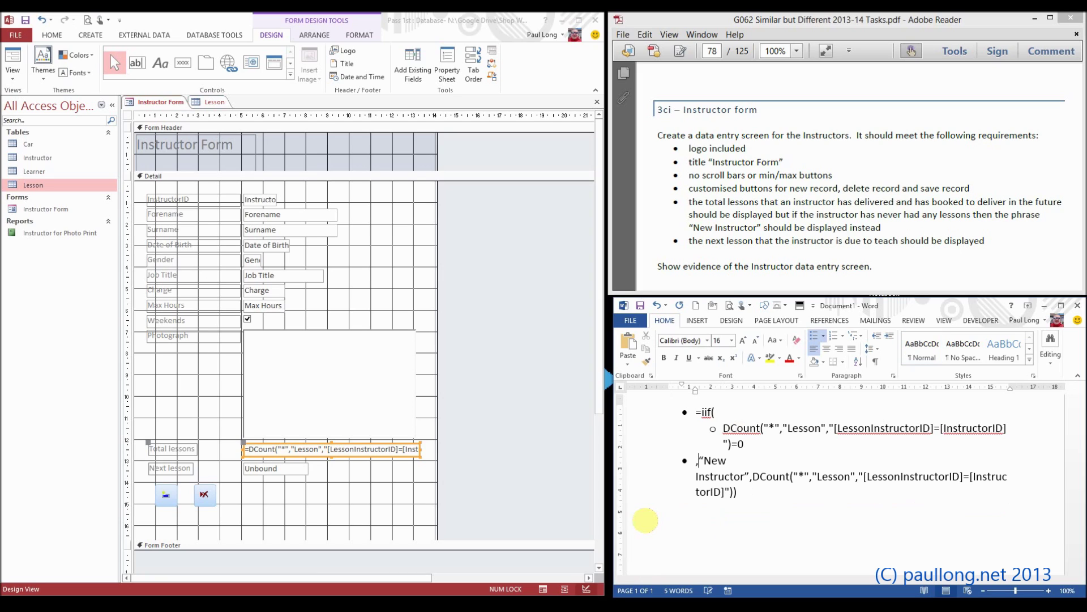
key("BackSpace")
key("BackSpace")
key("BackSpace")
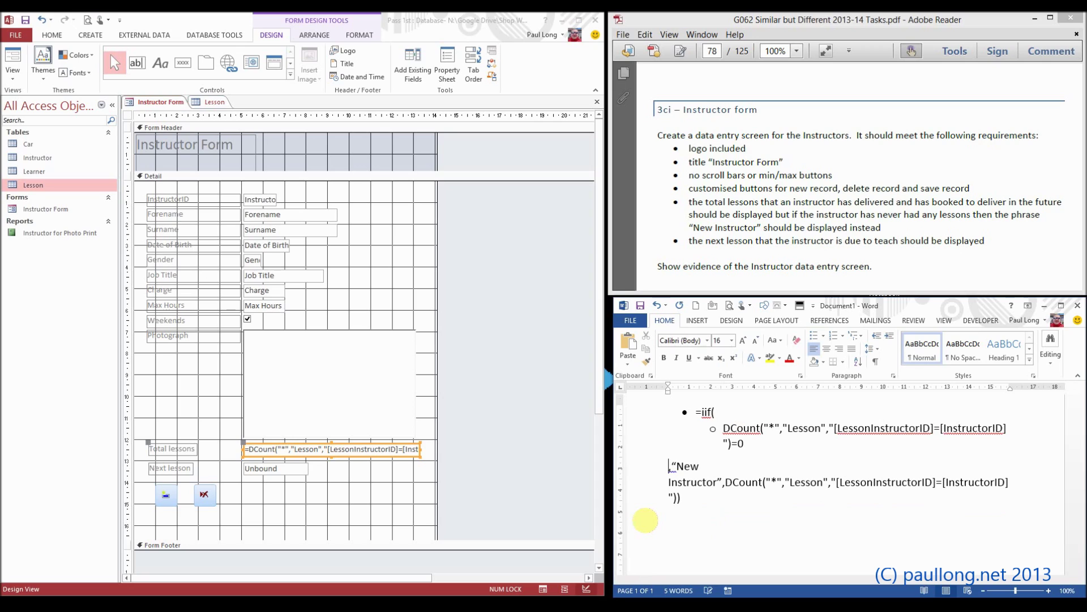
key("BackSpace")
key("BackSpace")
key("BackSpace")
key("Left")
key("Left")
key("Left")
key("BackSpace")
key("BackSpace")
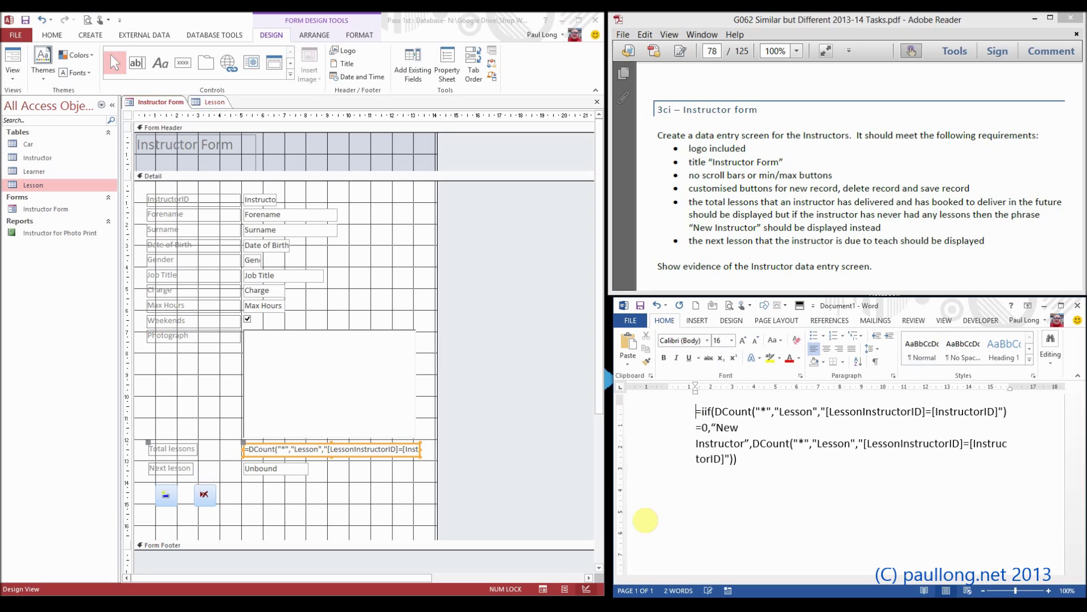
Copy the complete =iif expression from Word and paste it over the DCount formula in the Total lessons text box in Access.
left_click_drag(685, 462, 669, 411)
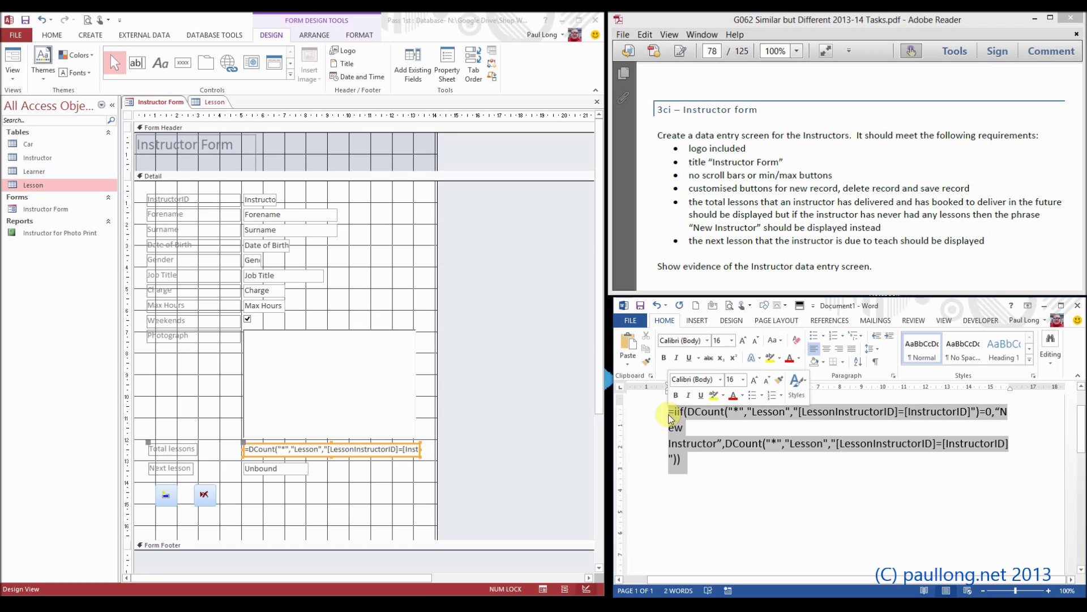
right_click(683, 420)
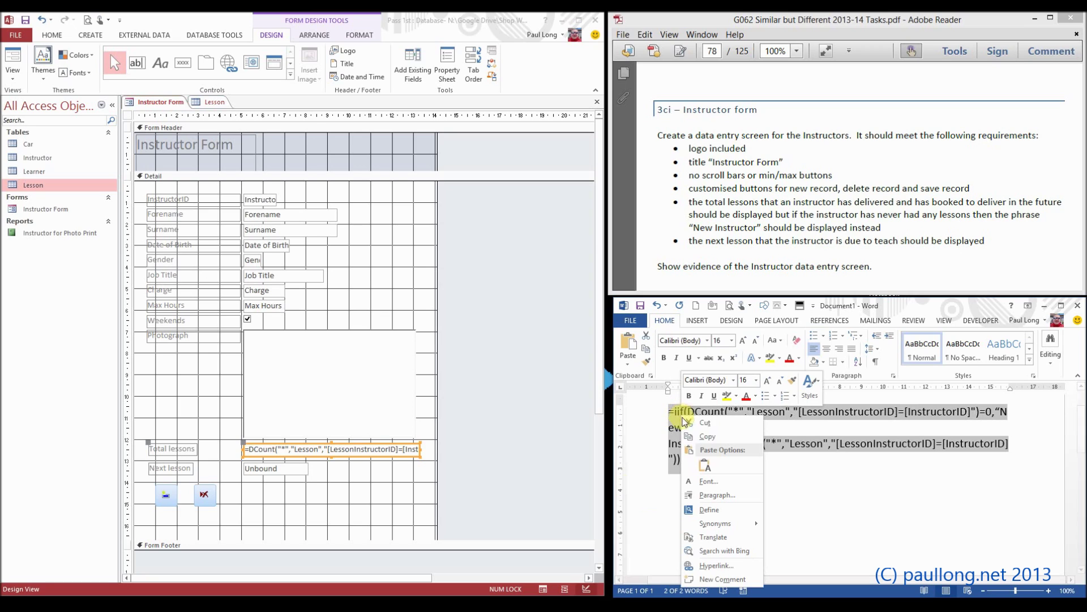
left_click(716, 436)
left_click(323, 448)
left_click_drag(243, 449, 454, 449)
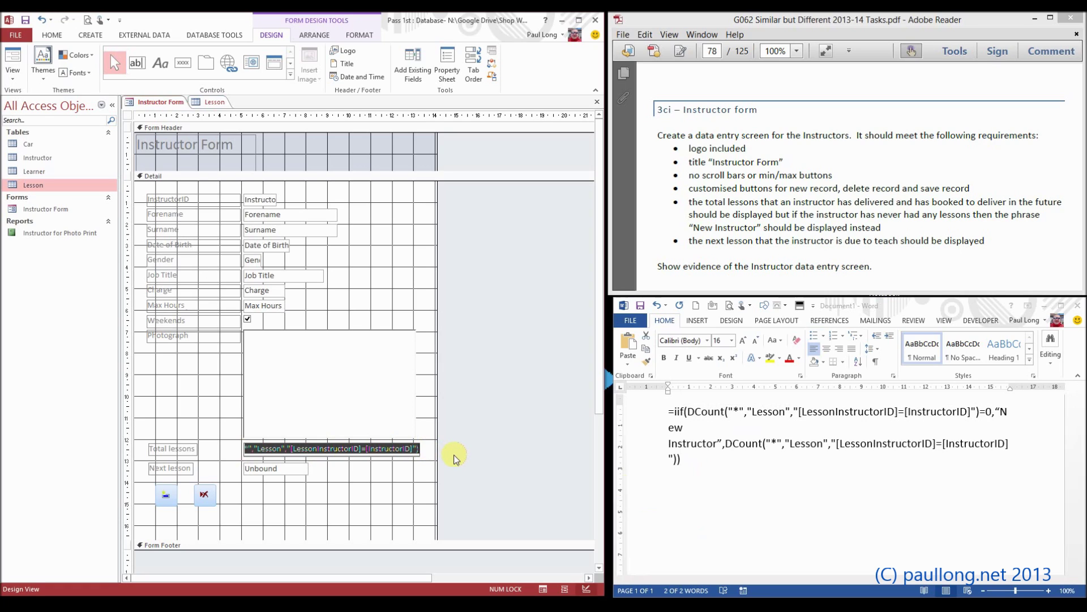
key("Delete")
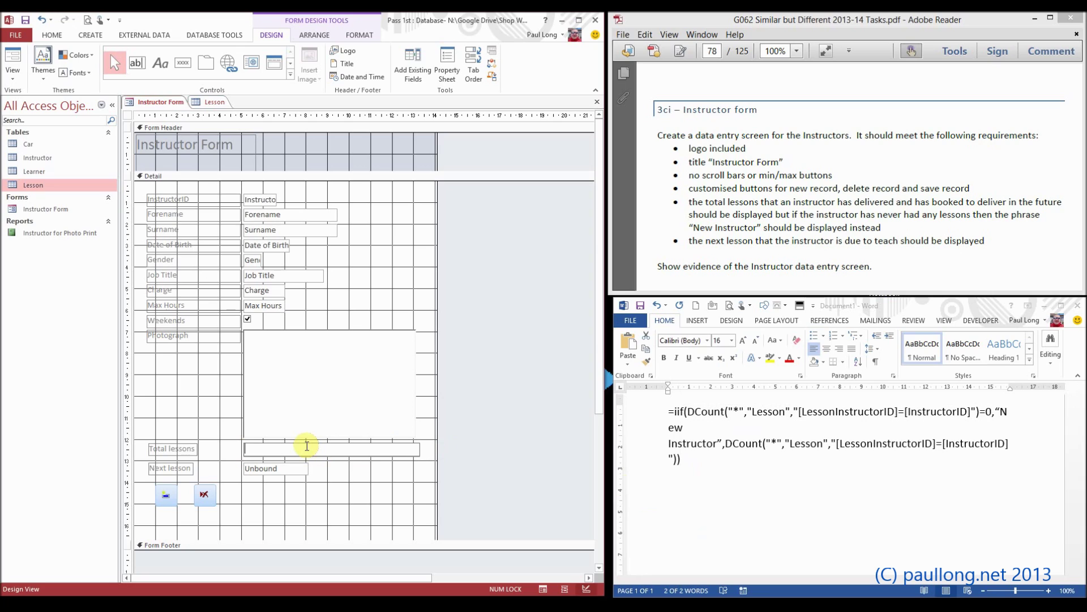
key("ctrl+v")
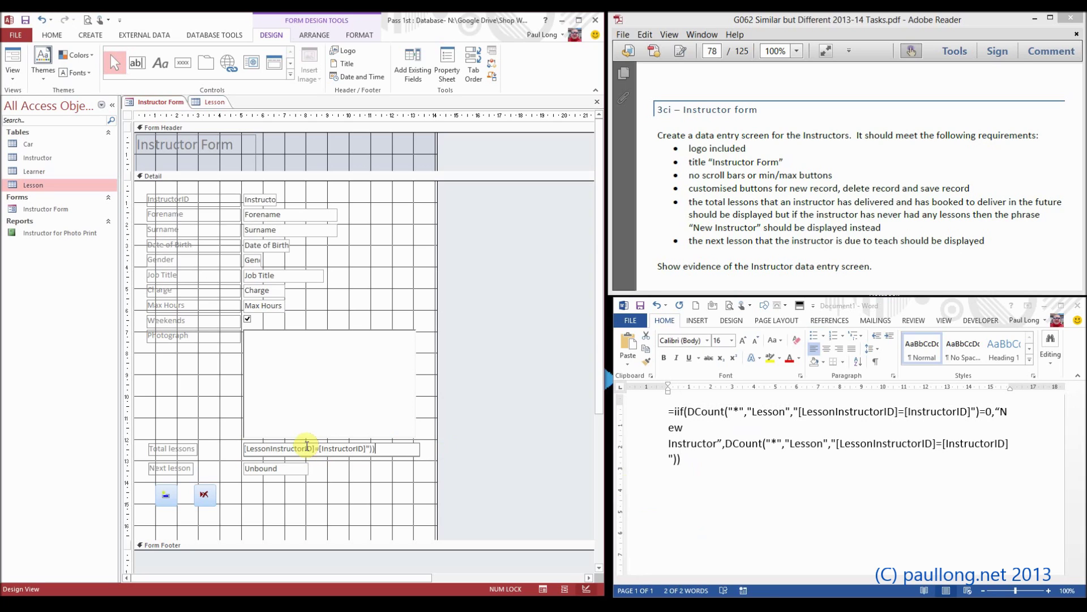
Replace the curly quotation marks around "New Instructor" in the Total lessons expression with straight ones and commit the expression.
left_click(345, 481)
left_click(546, 346)
left_click_drag(284, 448, 245, 452)
left_click(316, 448)
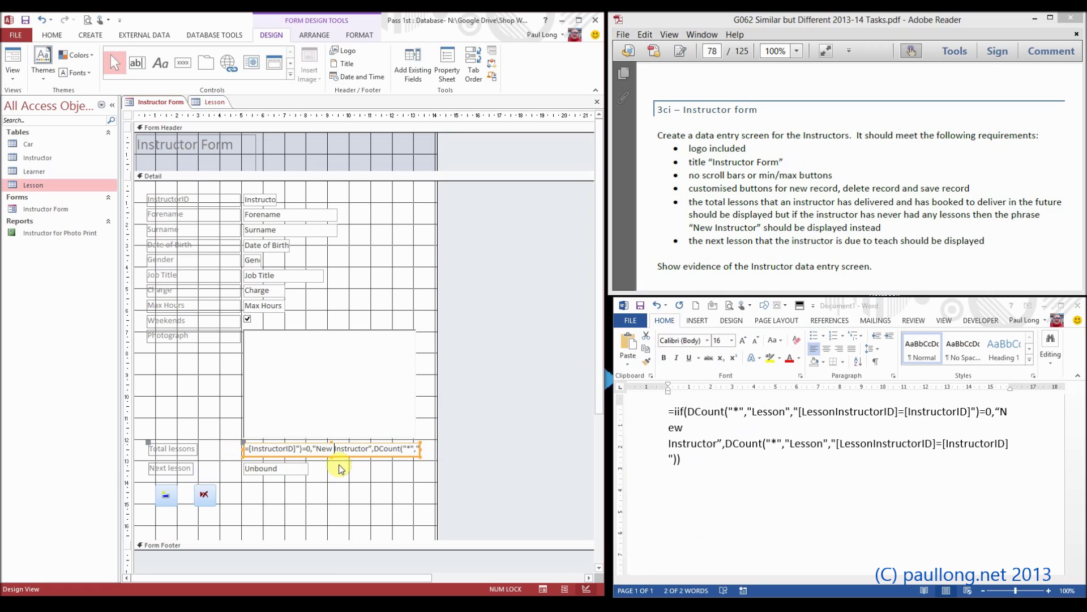
left_click(371, 447)
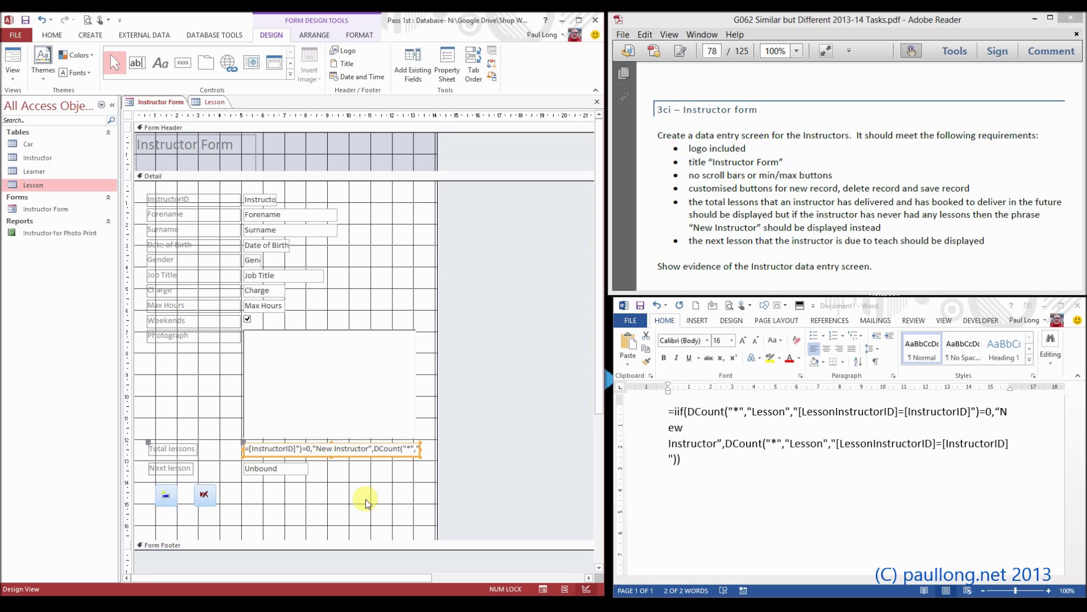
left_click(348, 478)
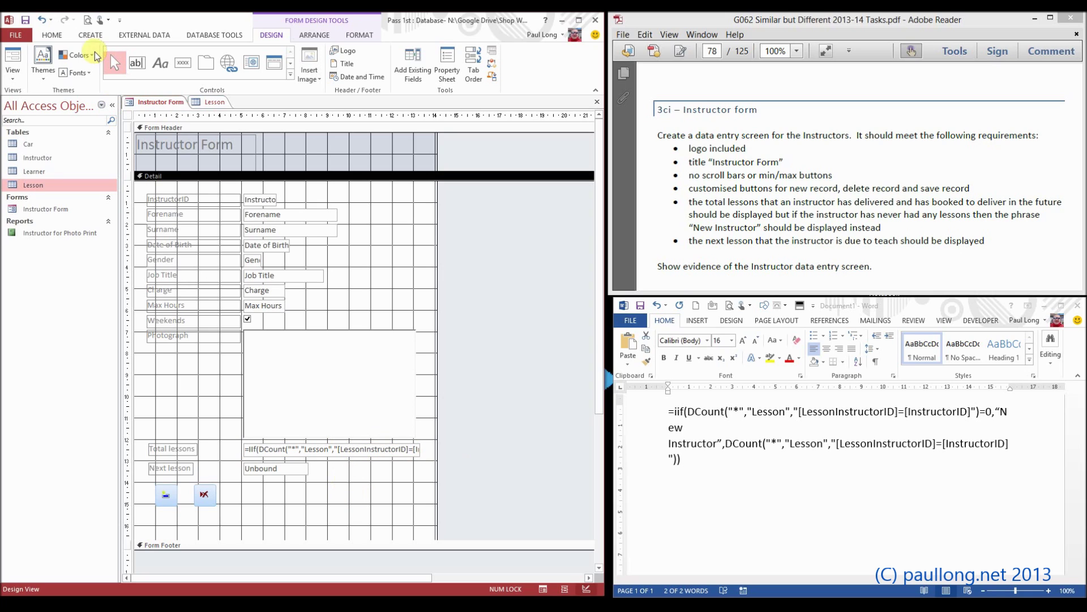
Narrow the Total lessons text box to the same width as the Next lesson text box.
left_click(251, 450)
left_click(393, 453)
left_click(307, 451)
left_click(310, 450)
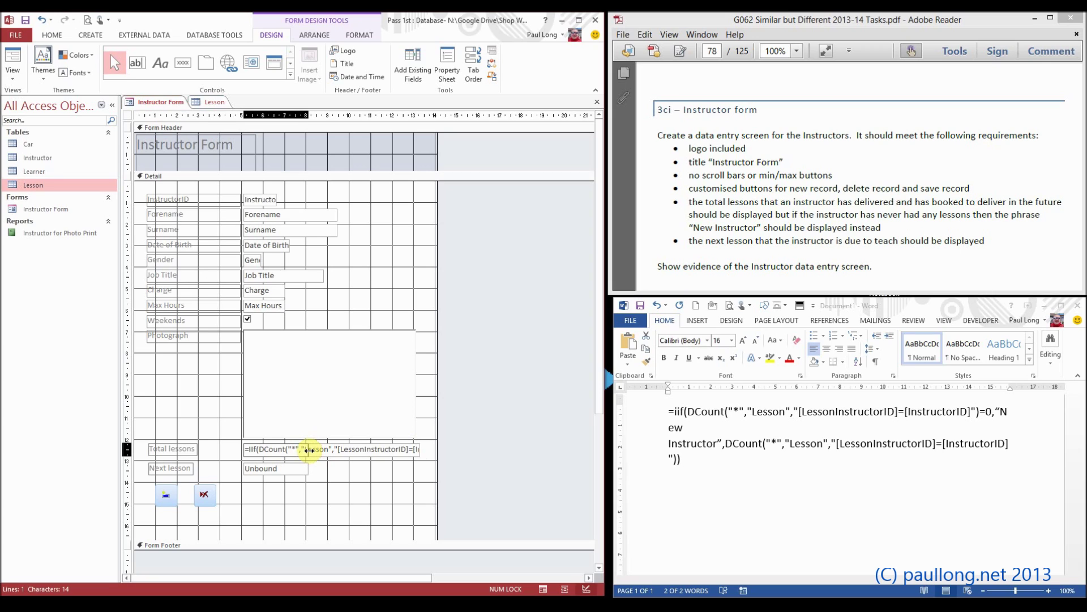
Show the form in Form View and browse the instructor records to check the Total lessons field, ending on InstructorID 16.
left_click(13, 57)
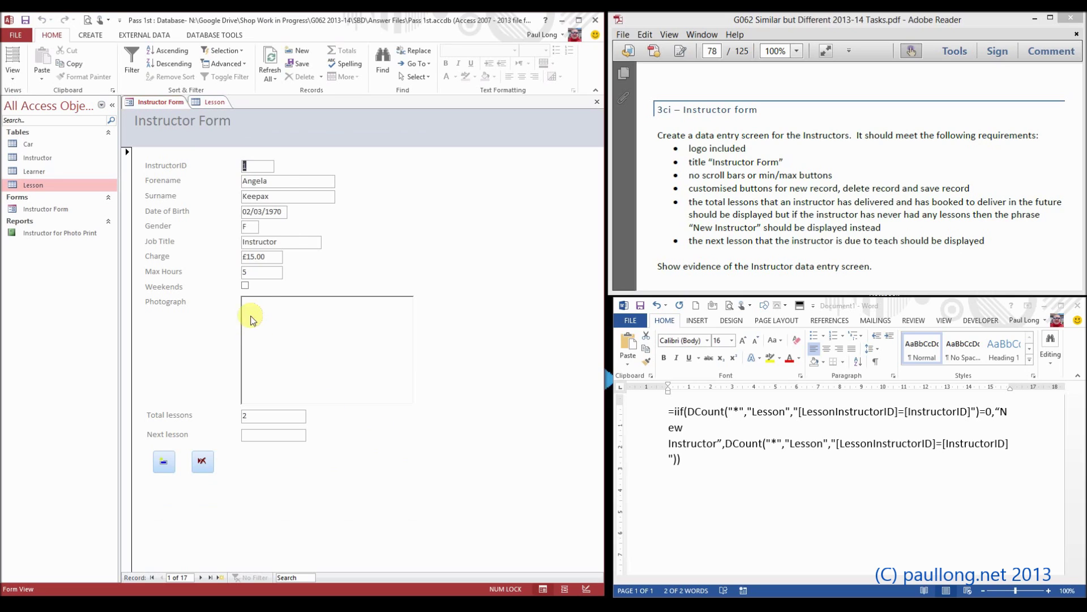
left_click(201, 578)
left_click(201, 578)
left_click(200, 577)
left_click(201, 577)
left_click(201, 577)
left_click(200, 578)
left_click(200, 577)
left_click(200, 578)
left_click(201, 577)
left_click(200, 577)
left_click(201, 577)
left_click(200, 578)
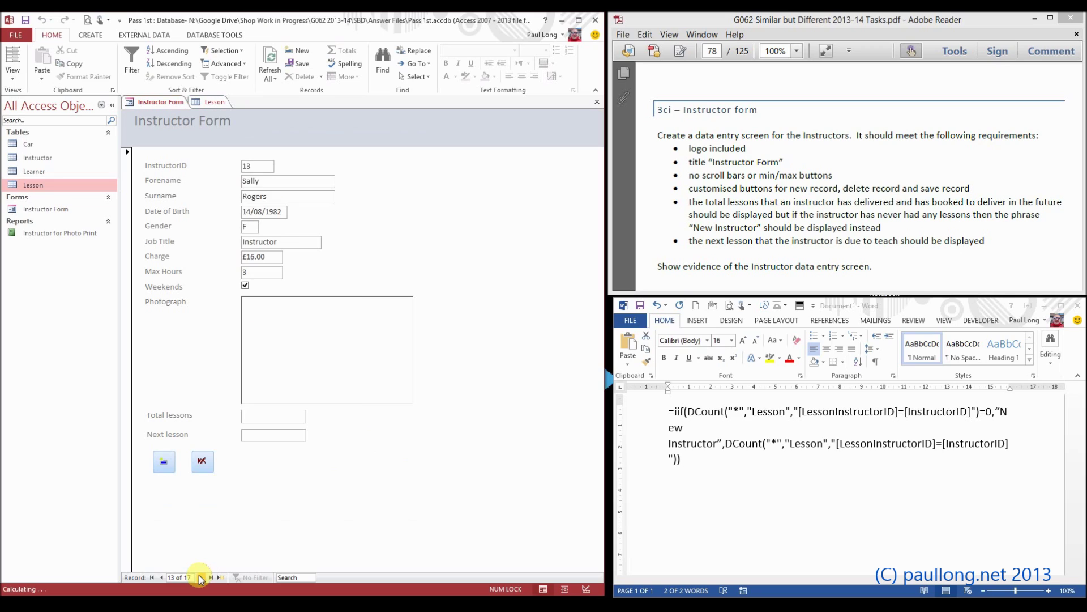
left_click(200, 577)
left_click(200, 578)
left_click(200, 577)
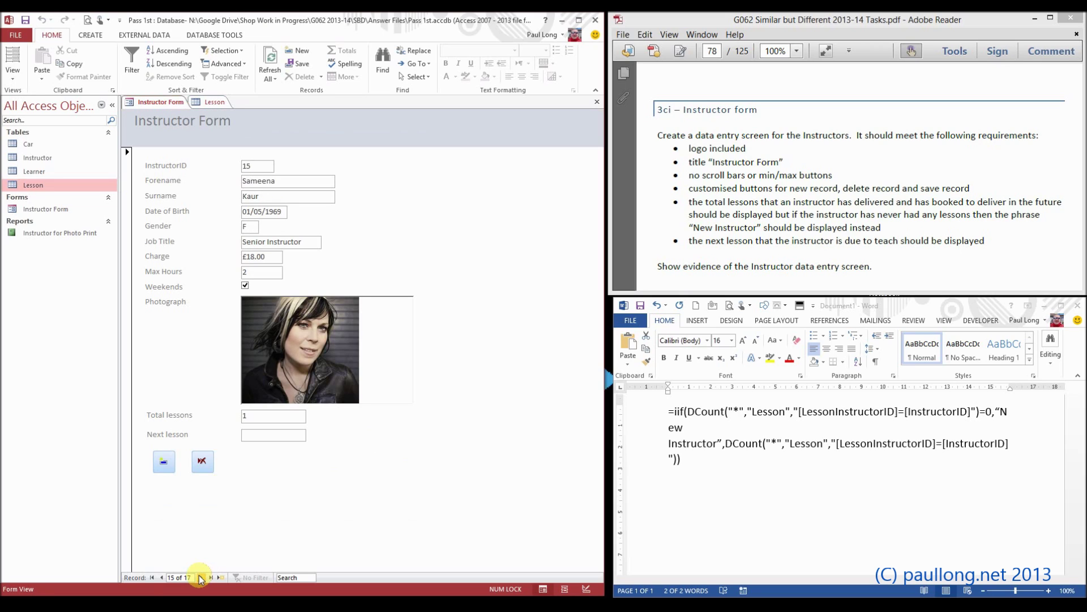
left_click(201, 577)
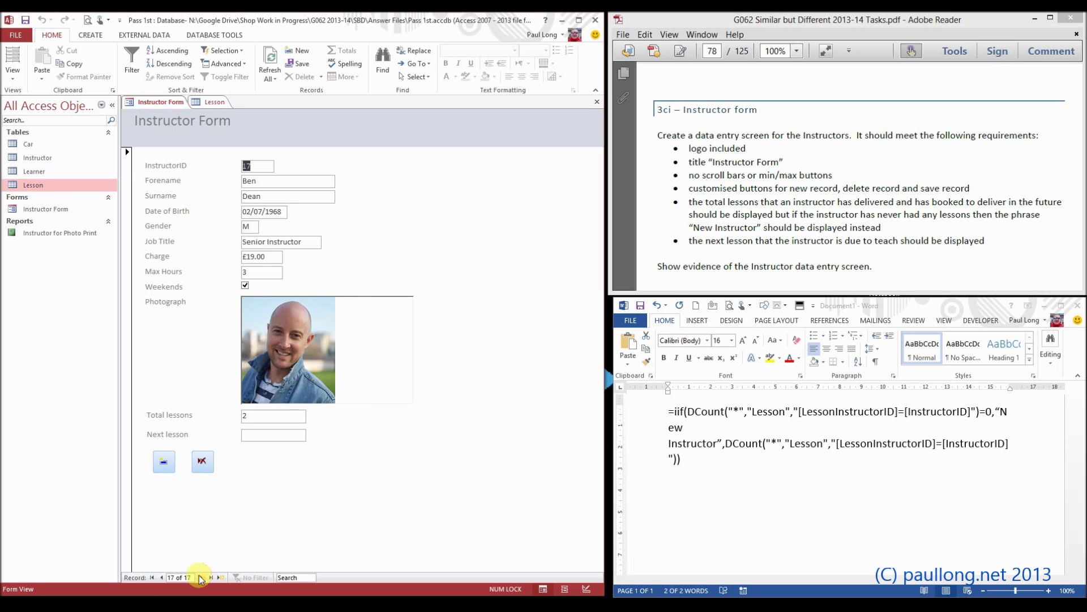
left_click(200, 577)
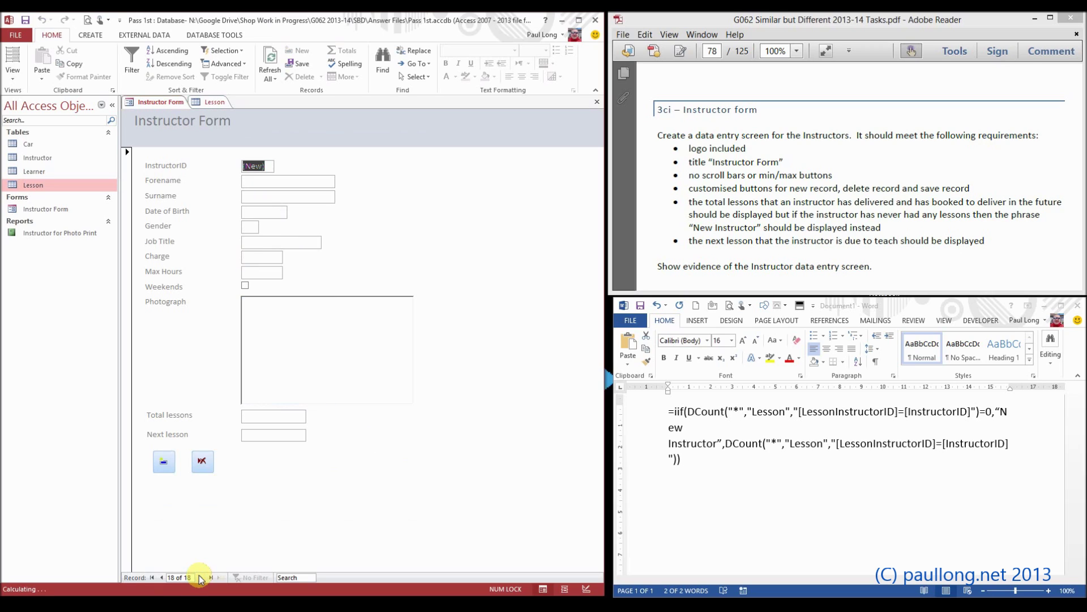
left_click(163, 578)
left_click(163, 578)
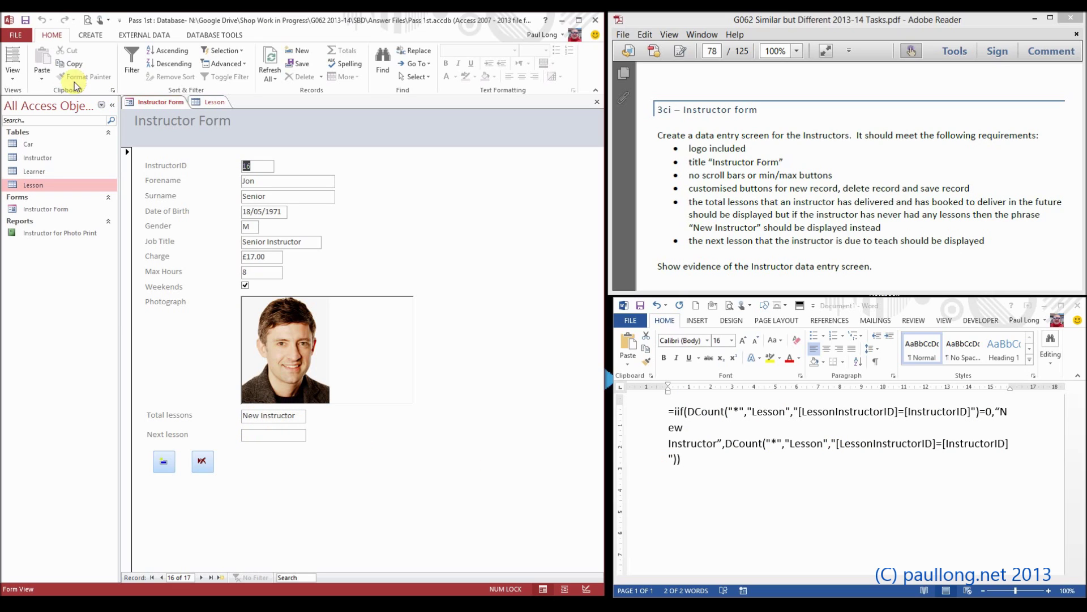
Return the form to Design View and enlarge the Total lessons text box so its entire IIf expression fits on several lines.
left_click(13, 73)
left_click(25, 141)
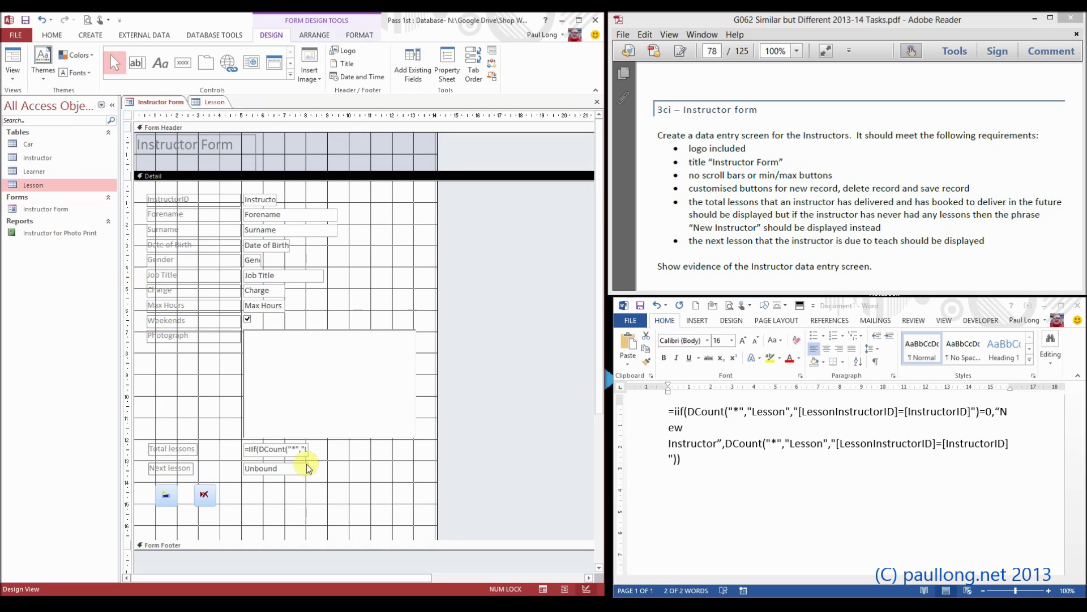
left_click(303, 454)
left_click_drag(309, 456, 425, 497)
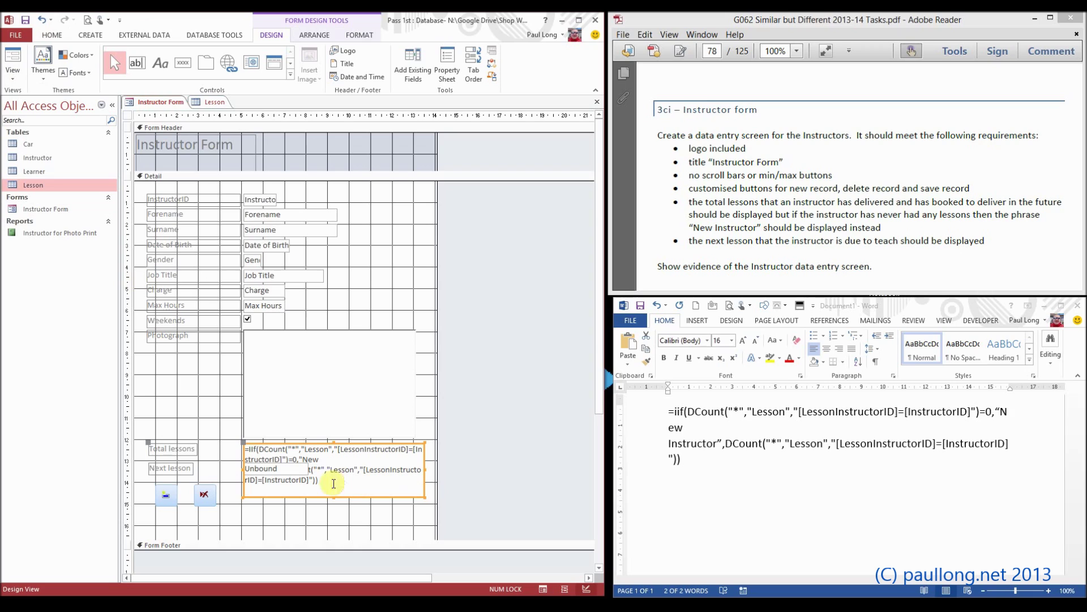
left_click(281, 473)
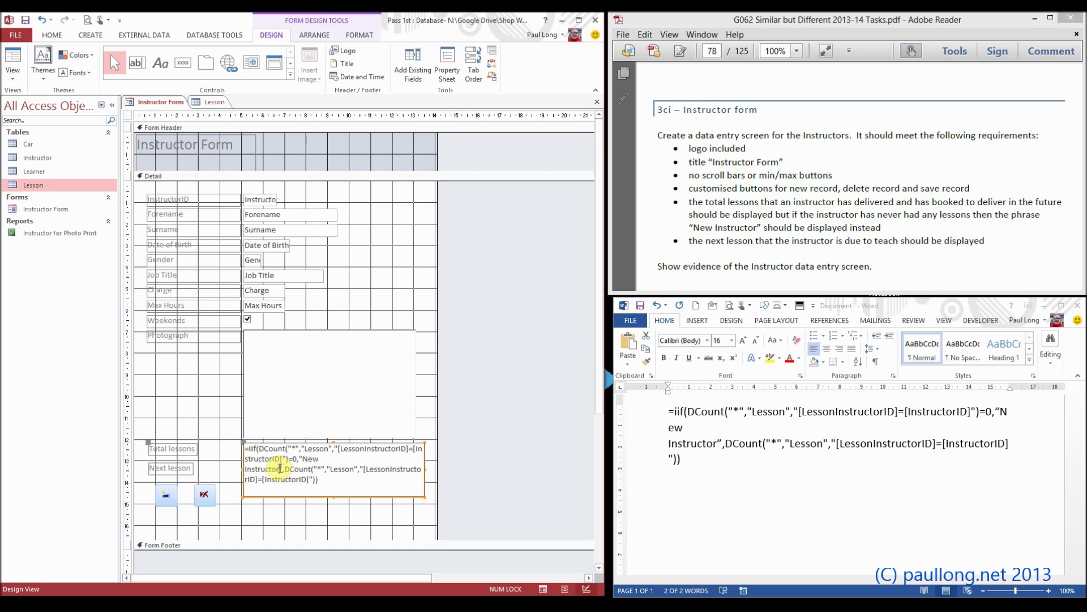
left_click(340, 480)
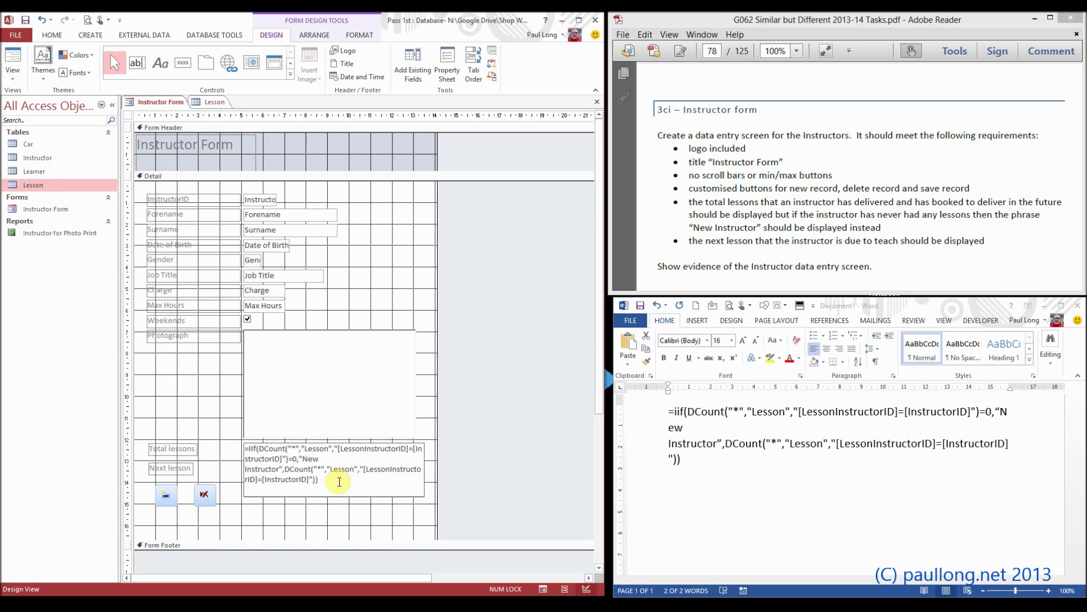